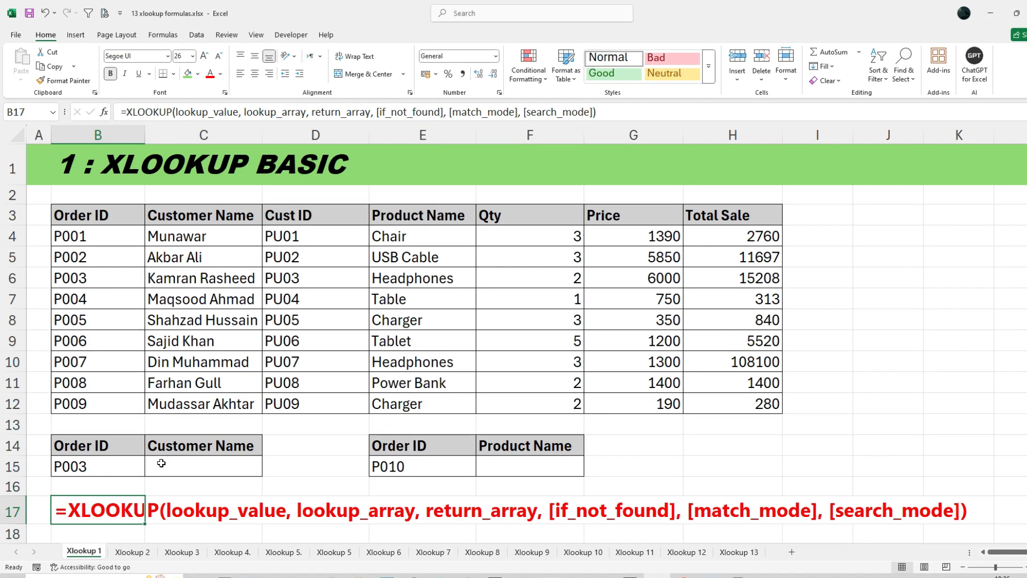
Enter =XLOOKUP(B15,B3:B12,C3:C12) in C15 to return the customer name for the order ID.
{"action": "left_click", "coordinate": [158, 449]}
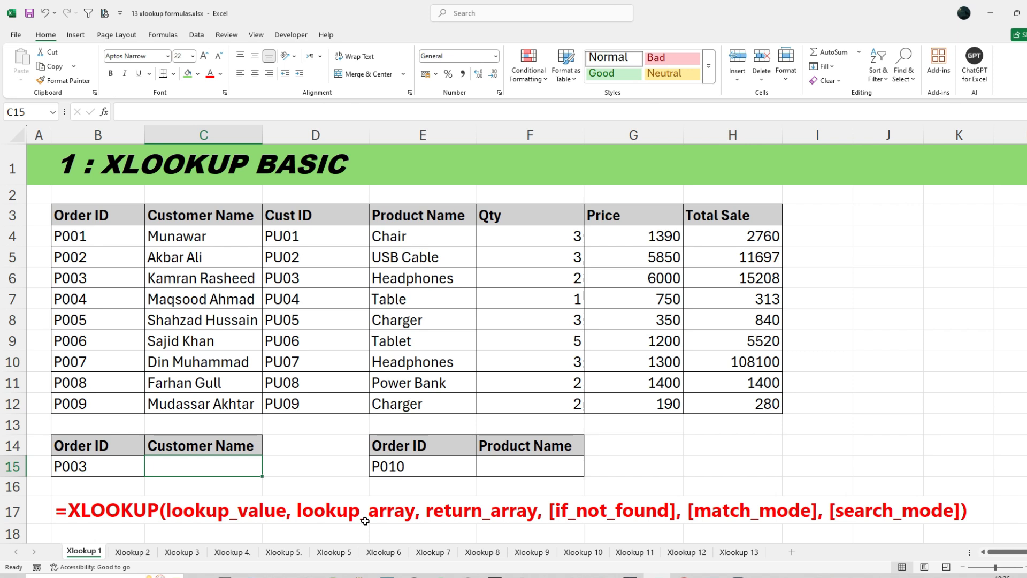
{"action": "type", "text": "="}
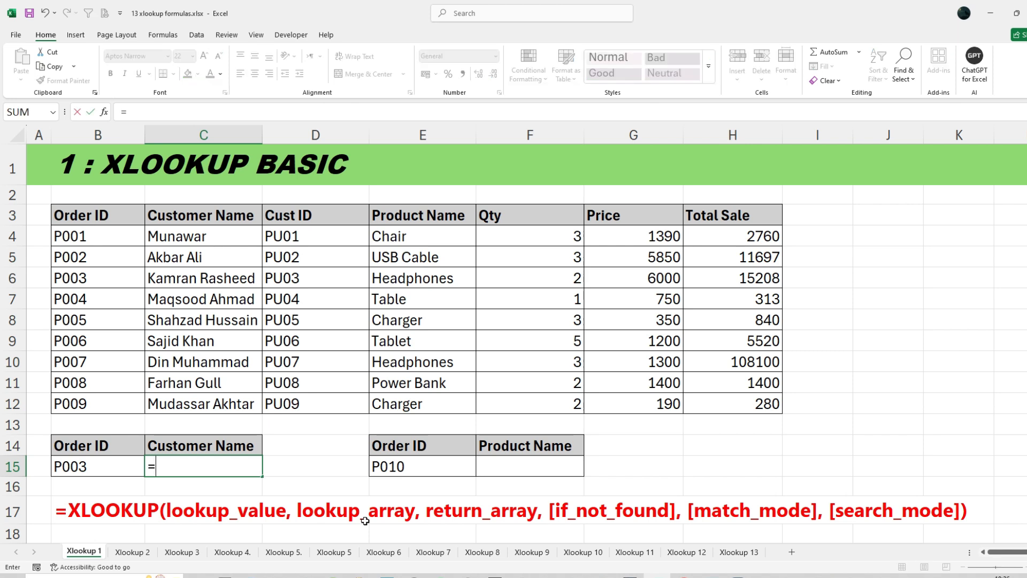
{"action": "type", "text": "xlo"}
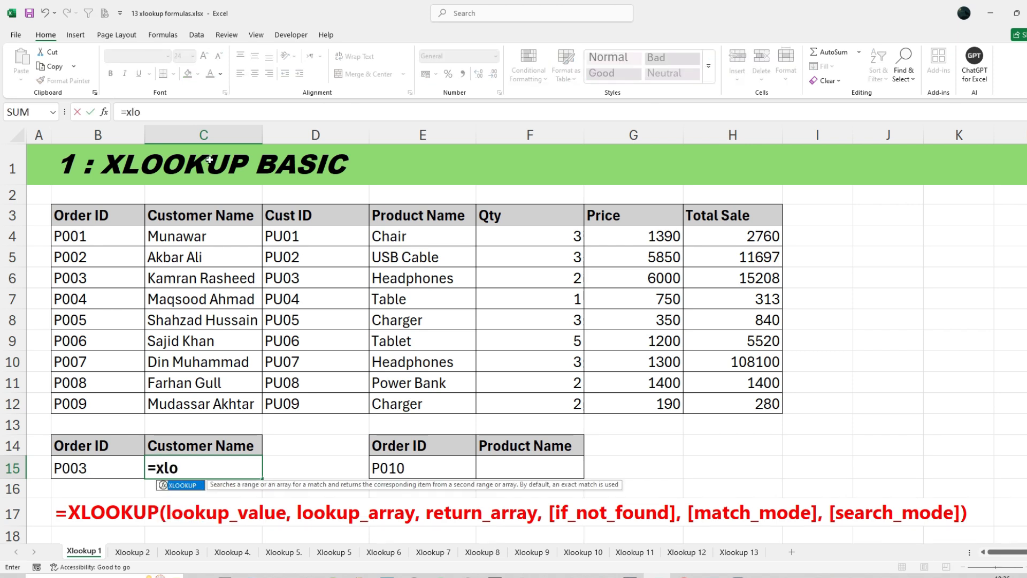
{"action": "key", "text": "Tab"}
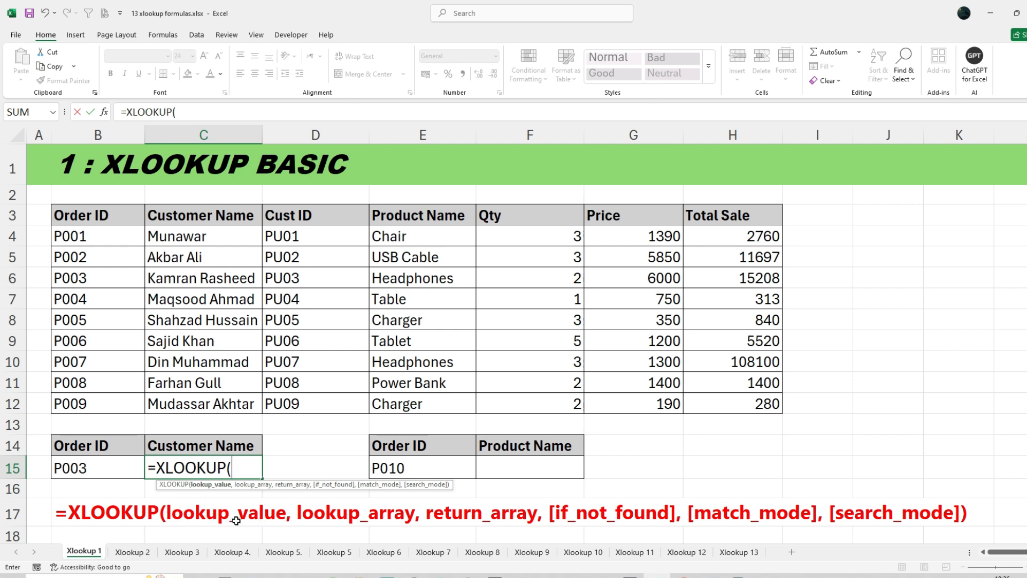
{"action": "left_click", "coordinate": [80, 472]}
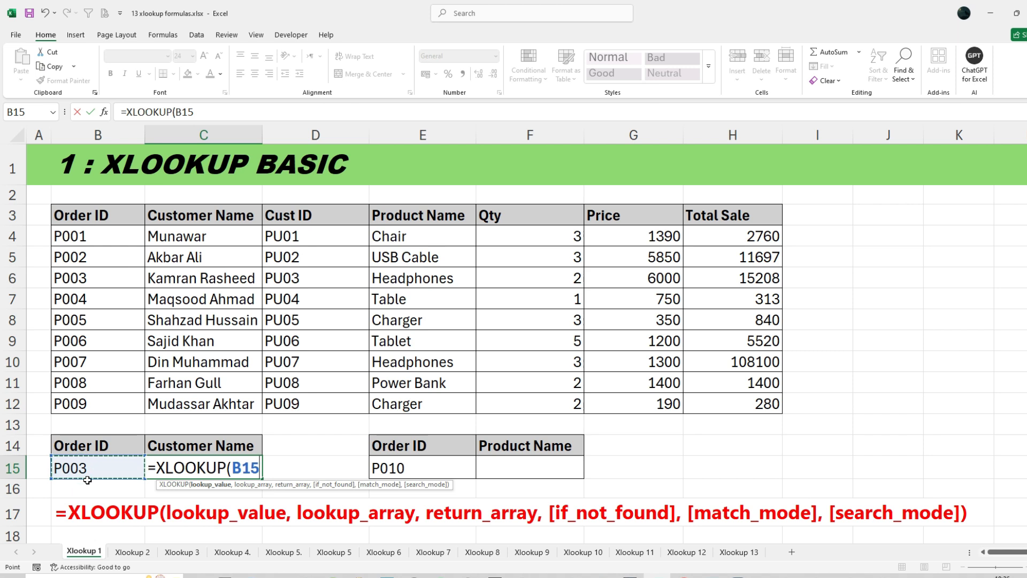
{"action": "type", "text": ","}
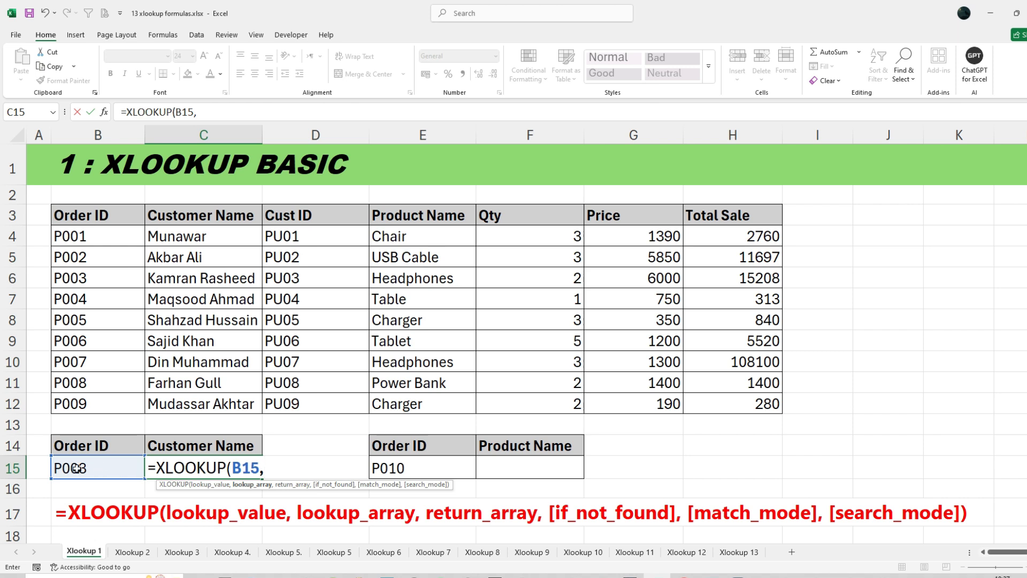
{"action": "left_click_drag", "start_coordinate": [94, 217], "coordinate": [91, 403]}
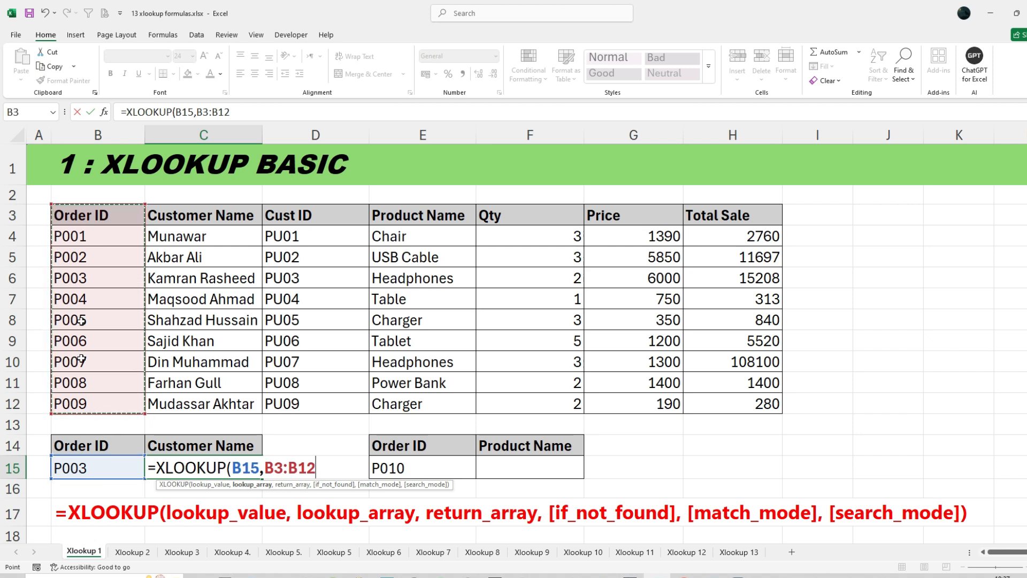
{"action": "type", "text": ","}
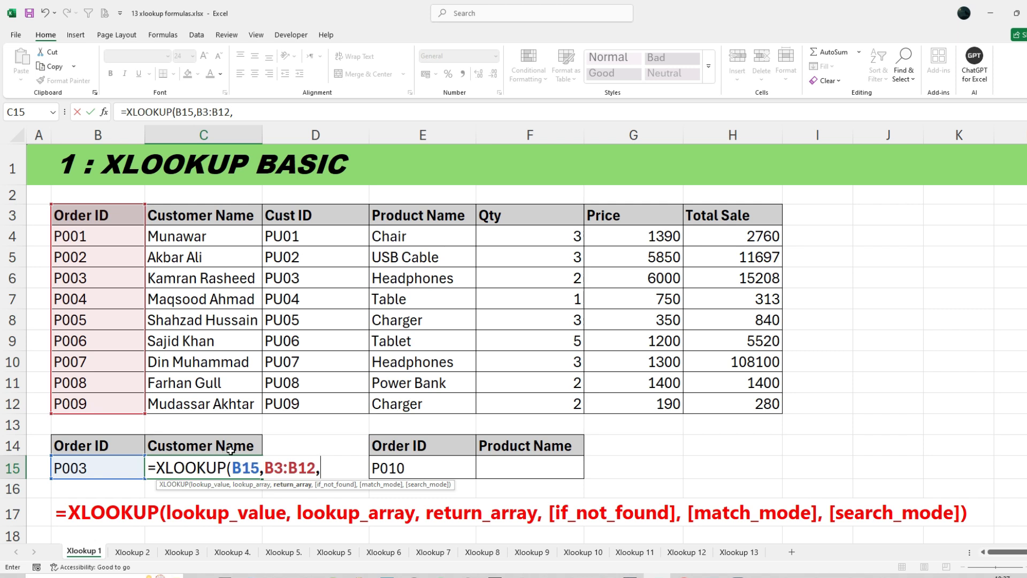
{"action": "left_click", "coordinate": [223, 221]}
{"action": "left_click_drag", "start_coordinate": [222, 227], "coordinate": [218, 402]}
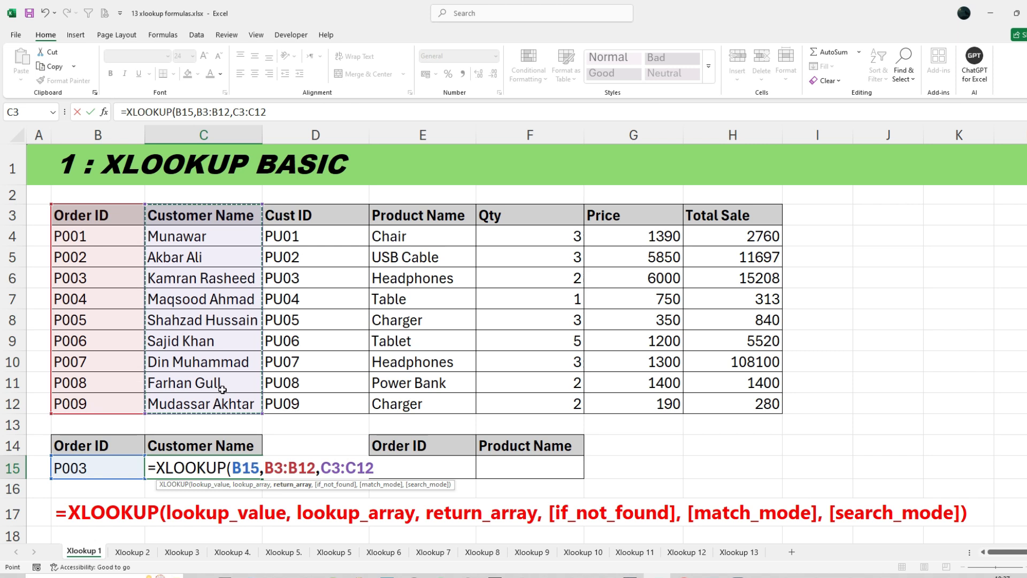
{"action": "type", "text": ")"}
{"action": "key", "text": "Return"}
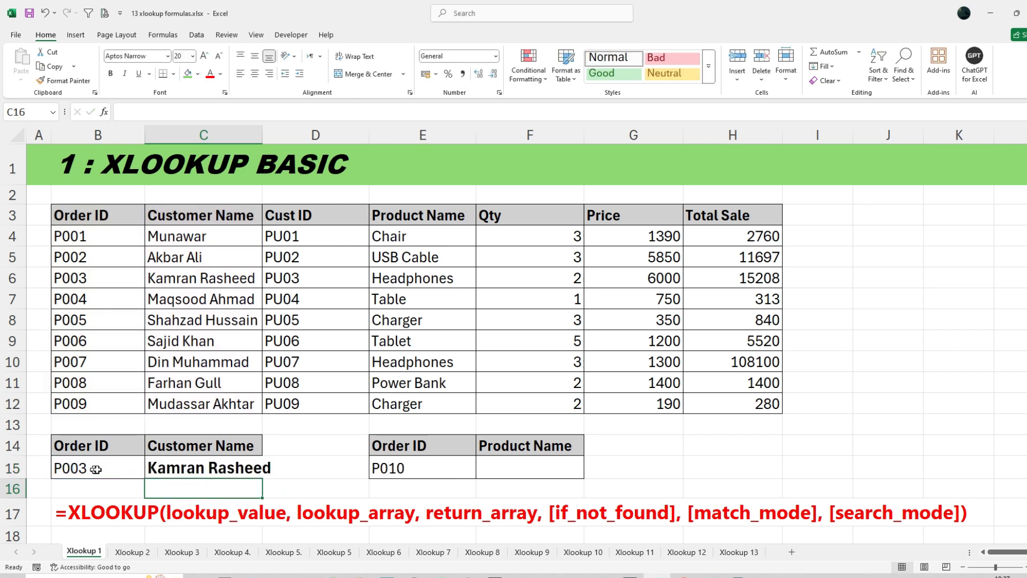
Auto-fit column C to its contents and change the lookup Order ID in B15 to the table's fourth order.
{"action": "double_click", "coordinate": [267, 133]}
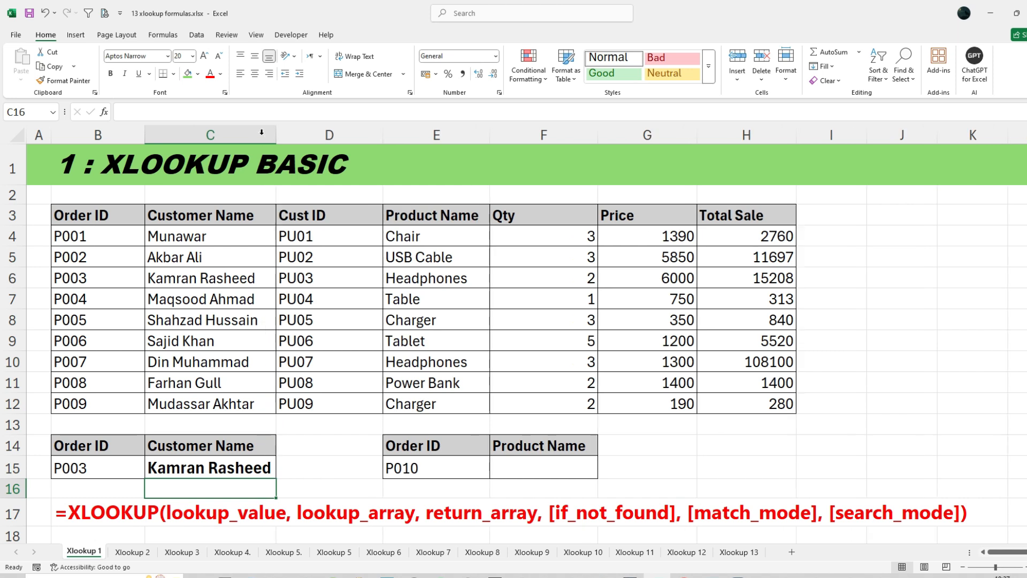
{"action": "double_click", "coordinate": [97, 464]}
{"action": "key", "text": "BackSpace"}
{"action": "type", "text": "4"}
{"action": "key", "text": "Return"}
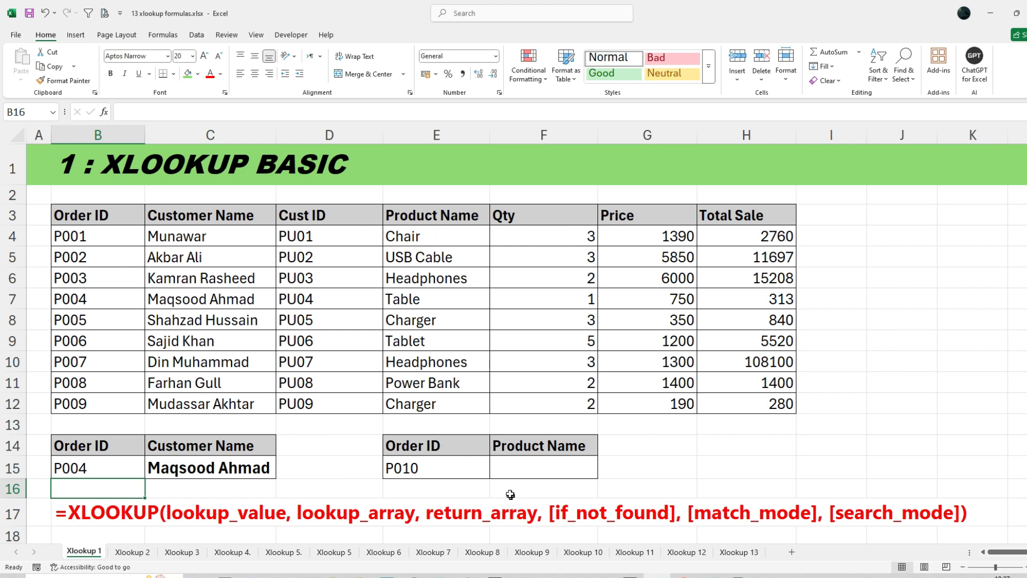
Enter =XLOOKUP(E15,B3:B12,E3:E12) in F15 to look up the product name for the order ID in E15.
{"action": "left_click", "coordinate": [514, 473]}
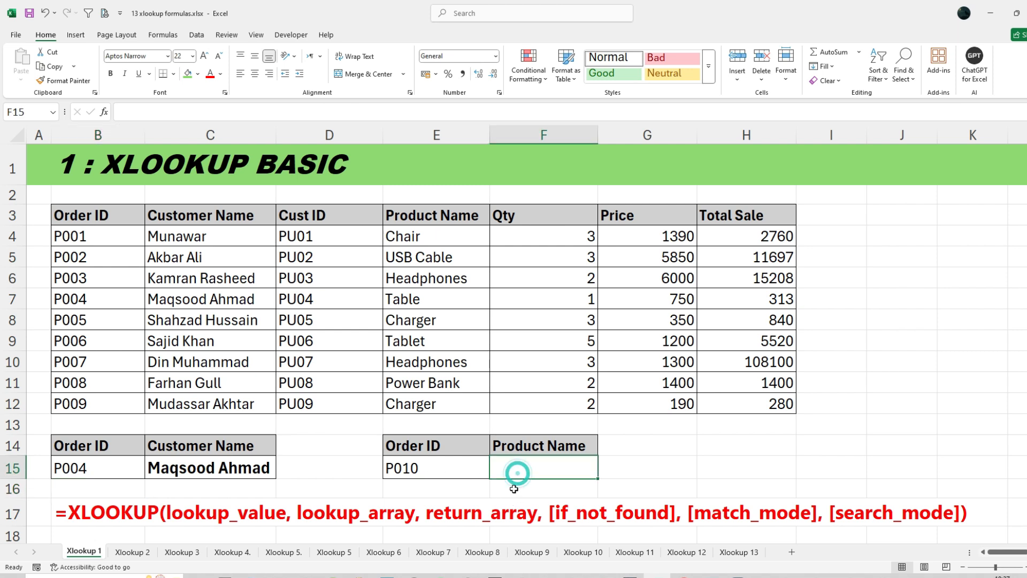
{"action": "type", "text": "=XLOOKUP("}
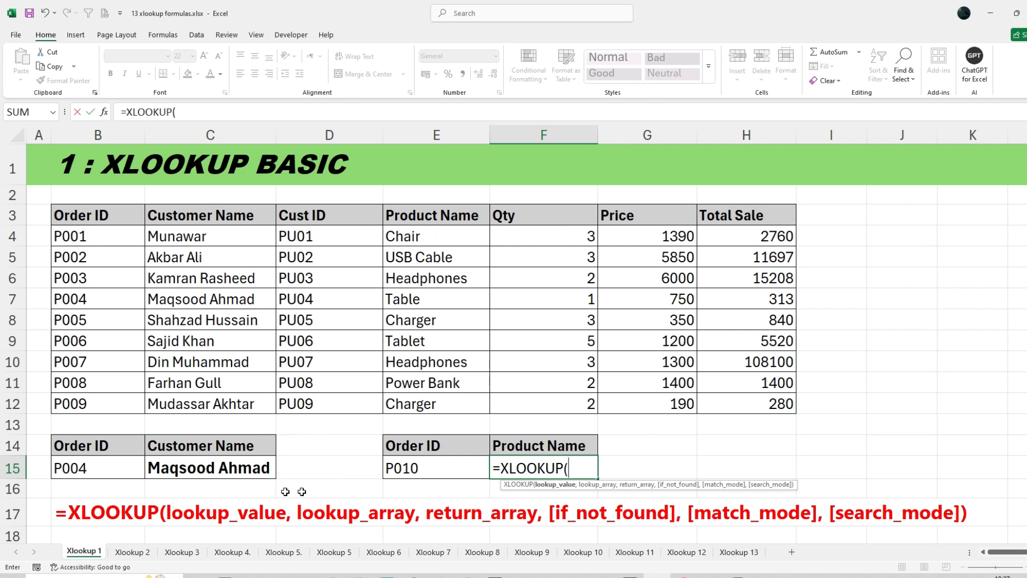
{"action": "left_click", "coordinate": [432, 468]}
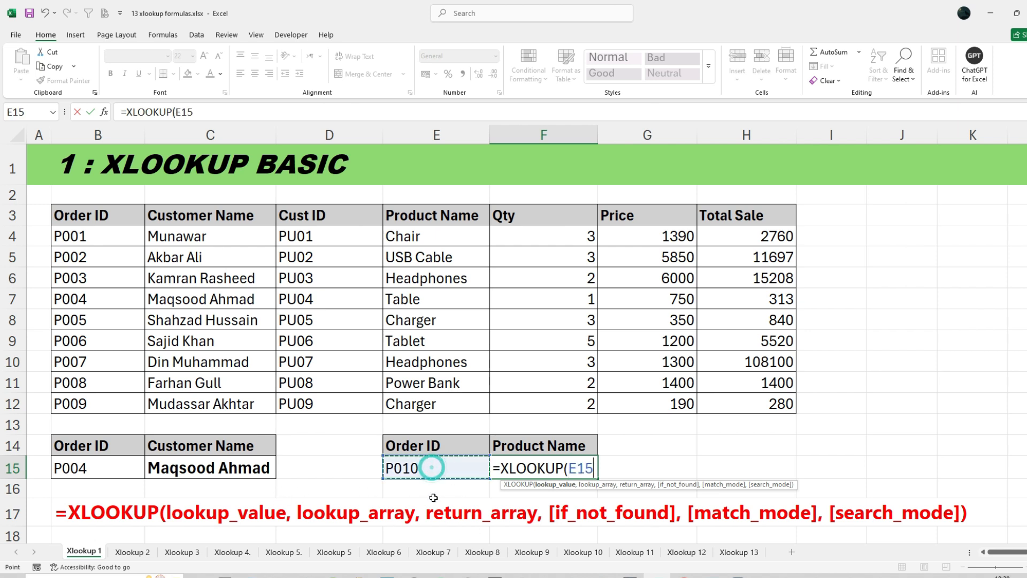
{"action": "type", "text": ","}
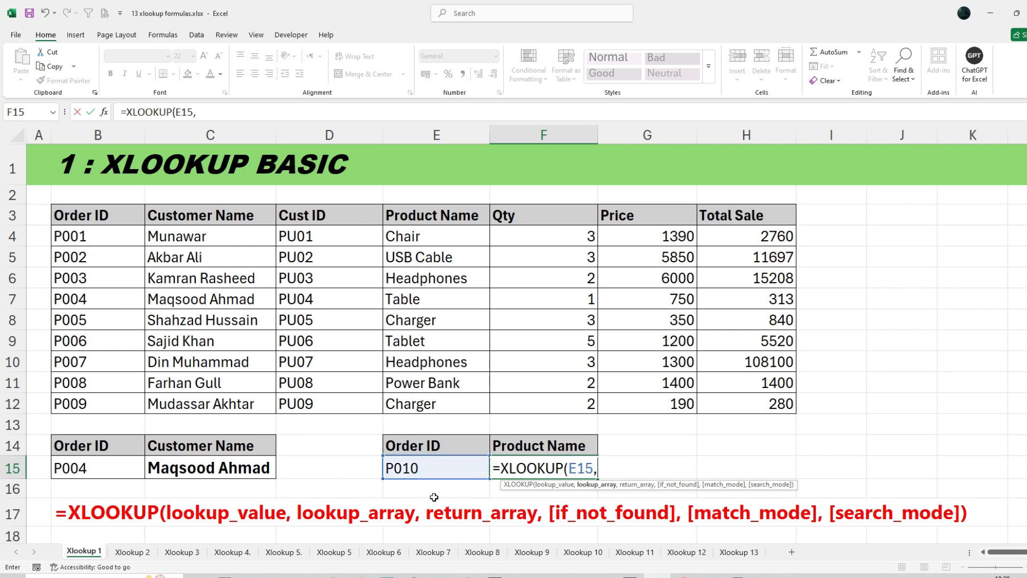
{"action": "left_click_drag", "start_coordinate": [106, 214], "coordinate": [73, 396]}
{"action": "type", "text": ","}
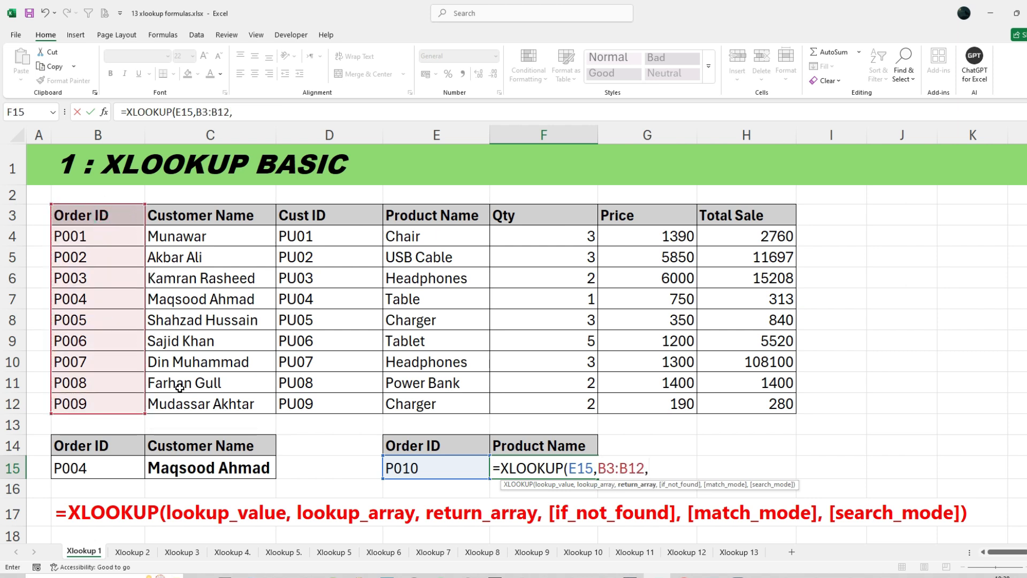
{"action": "left_click_drag", "start_coordinate": [422, 215], "coordinate": [416, 406]}
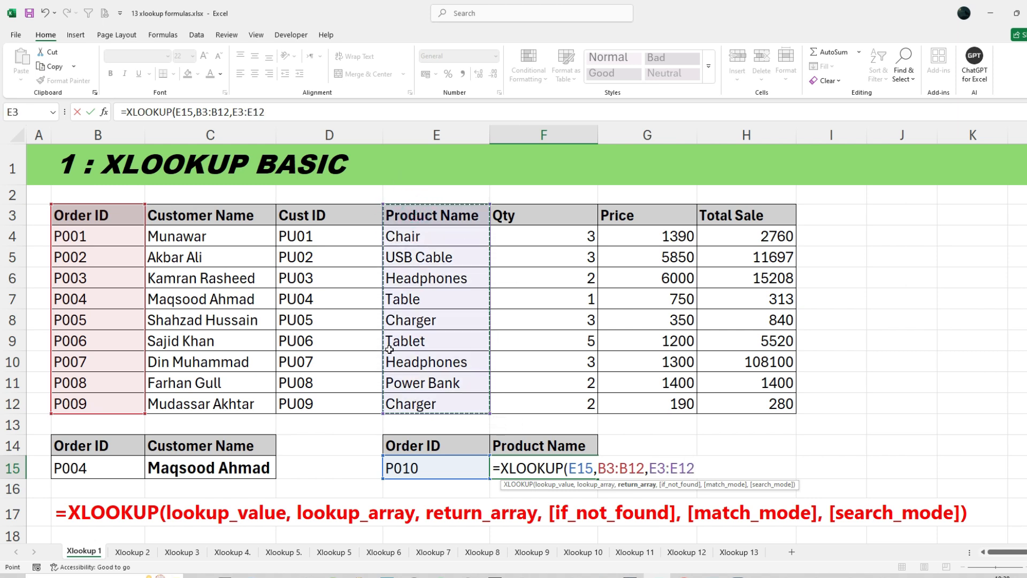
{"action": "type", "text": ")"}
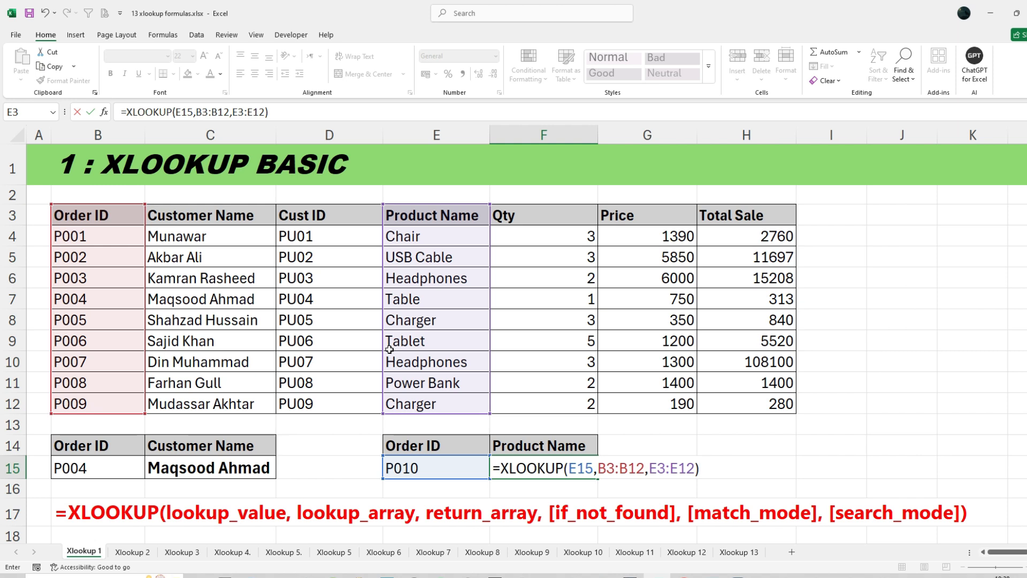
{"action": "key", "text": "Return"}
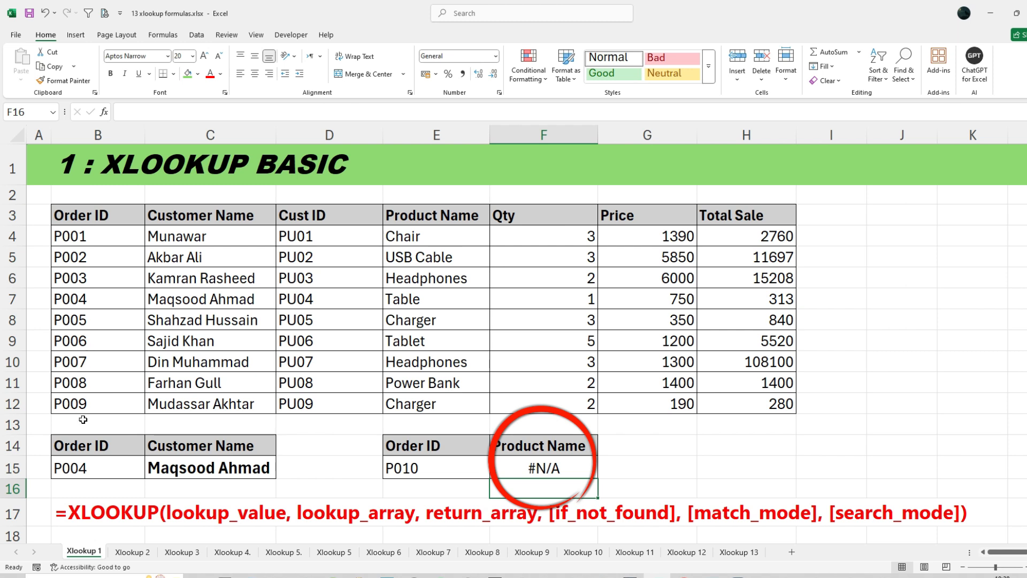
Add "Data not found" as the if_not_found argument of the XLOOKUP formula in F15.
{"action": "left_click", "coordinate": [559, 470]}
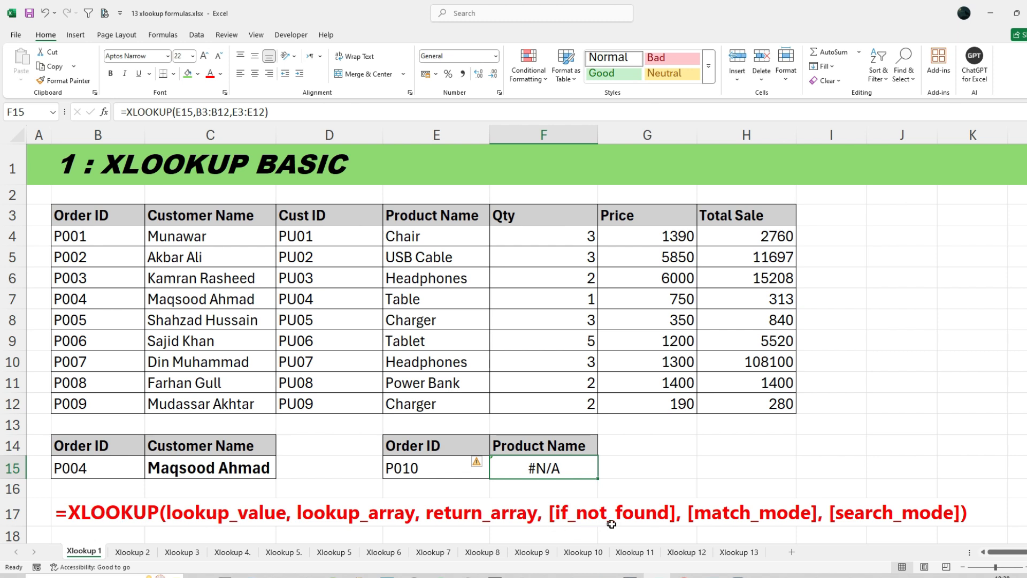
{"action": "double_click", "coordinate": [528, 468]}
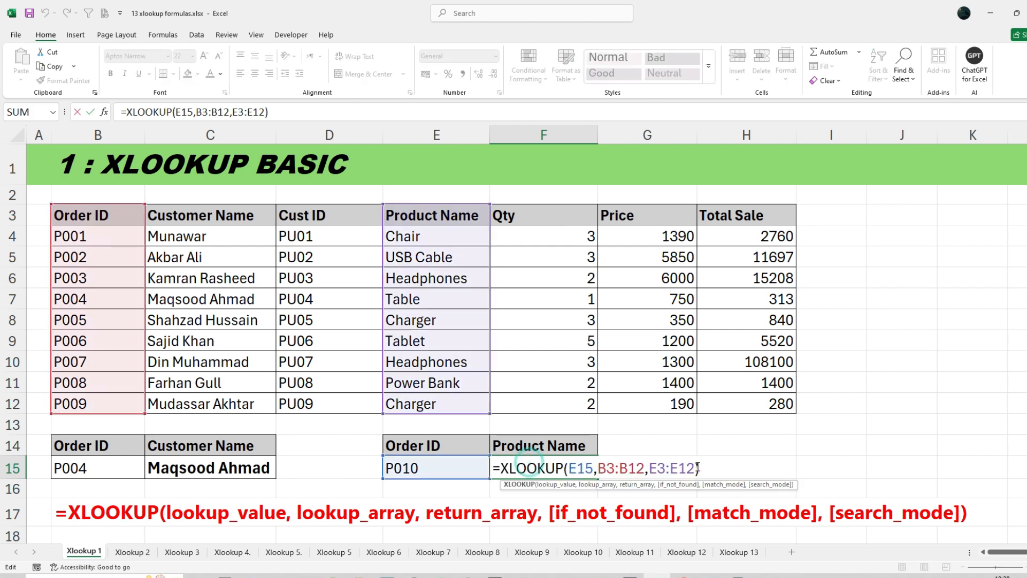
{"action": "left_click", "coordinate": [698, 469]}
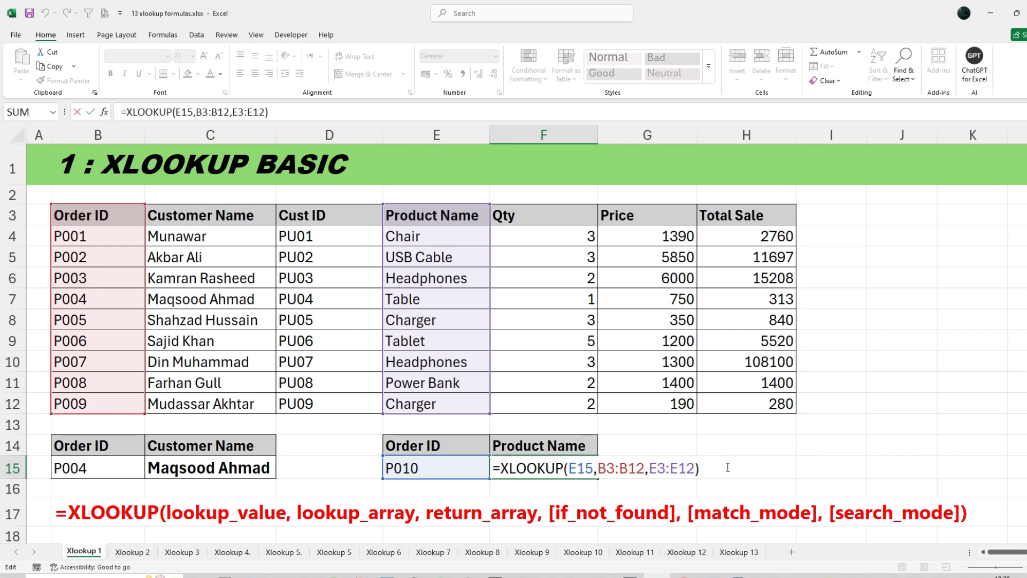
{"action": "key", "text": "BackSpace"}
{"action": "type", "text": ","}
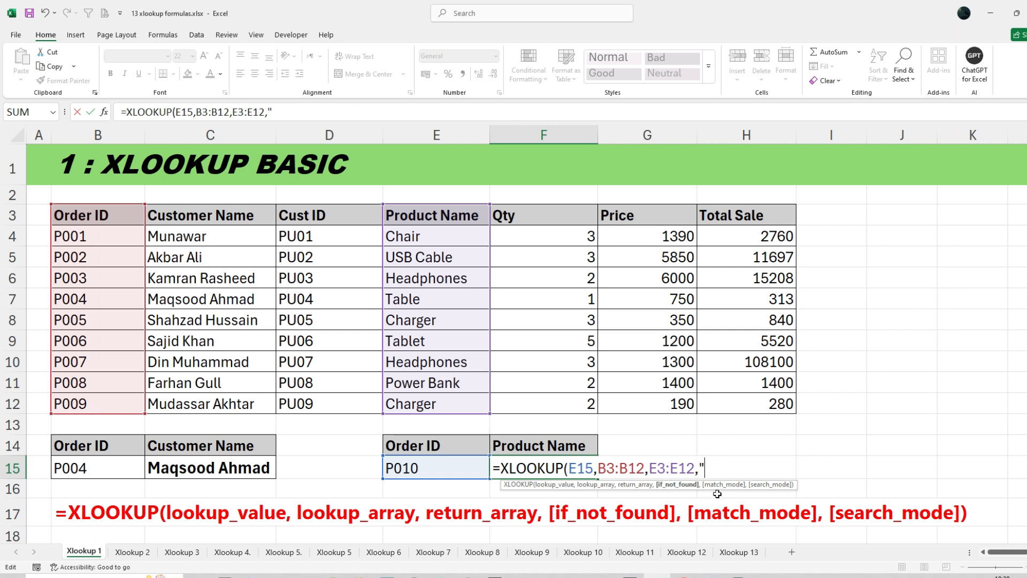
{"action": "type", "text": "Data not found\""}
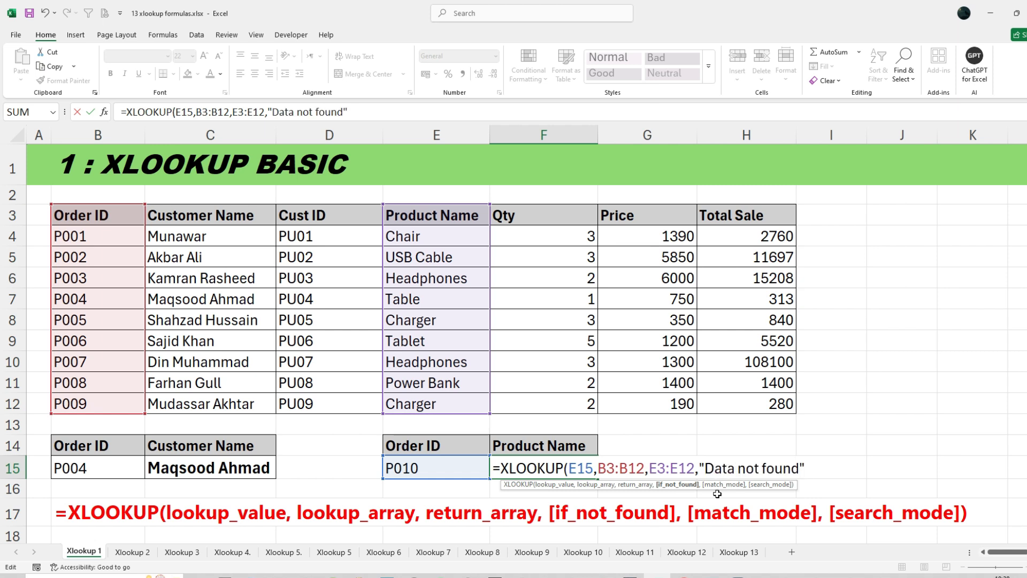
{"action": "type", "text": ")"}
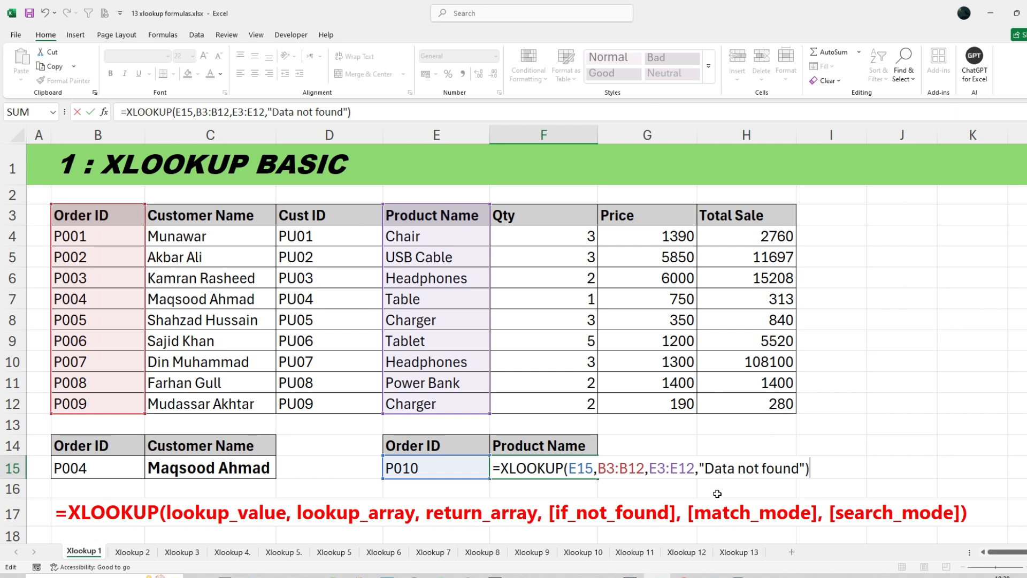
{"action": "key", "text": "Return"}
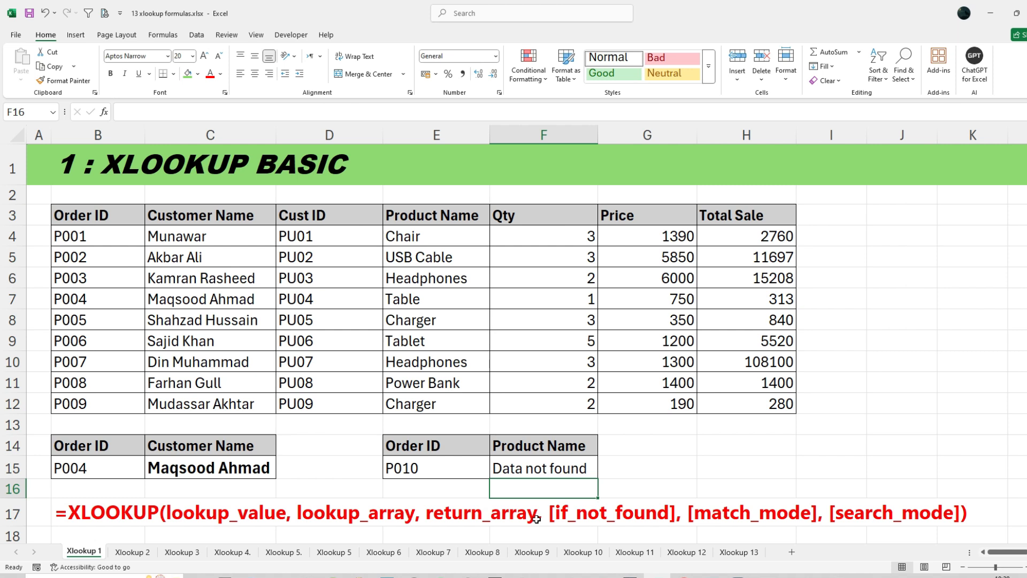
On the Xlookup 2 sheet, enter =XLOOKUP(B16,B3:B12,C3:H12) in C16 to return all remaining columns for the order ID.
{"action": "key", "text": "ctrl+Page_Down"}
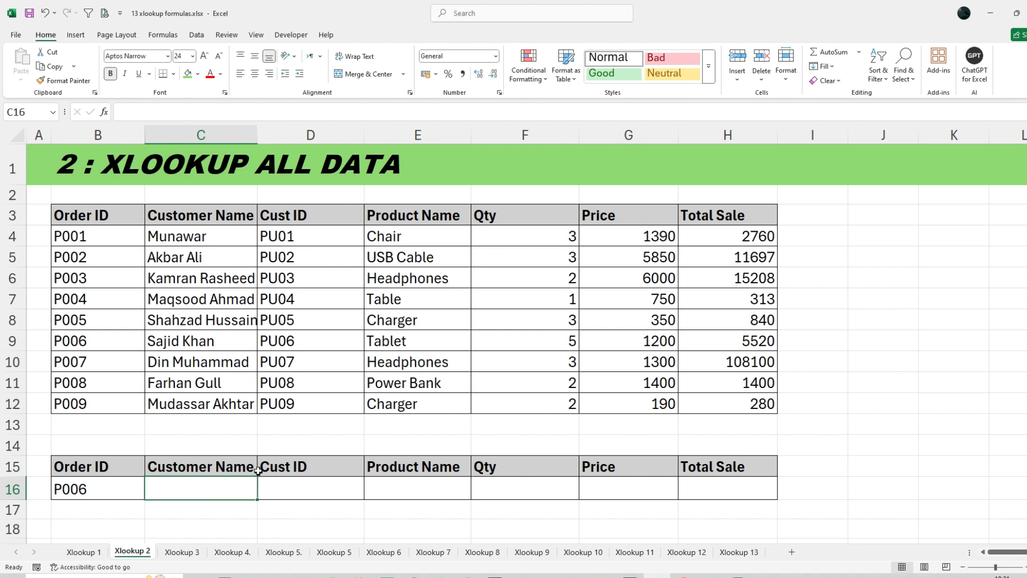
{"action": "left_click_drag", "start_coordinate": [230, 215], "coordinate": [219, 403]}
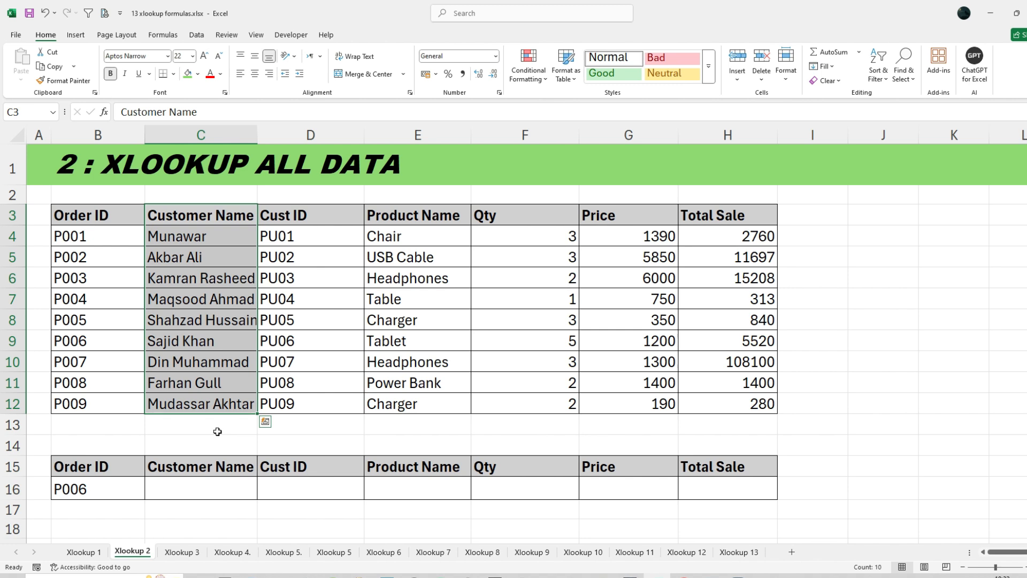
{"action": "left_click", "coordinate": [207, 491]}
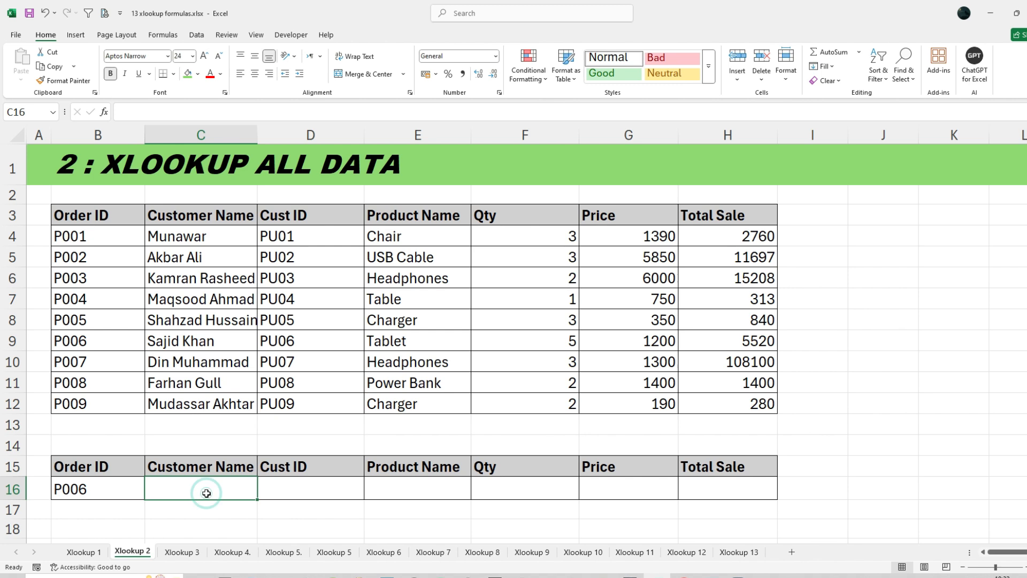
{"action": "type", "text": "=xlo"}
{"action": "key", "text": "Tab"}
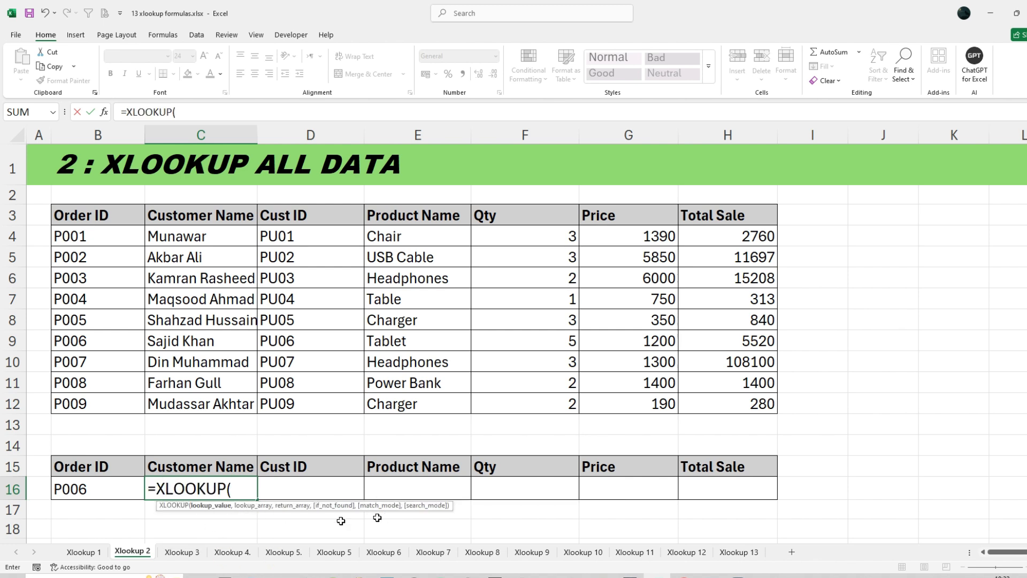
{"action": "left_click", "coordinate": [87, 491]}
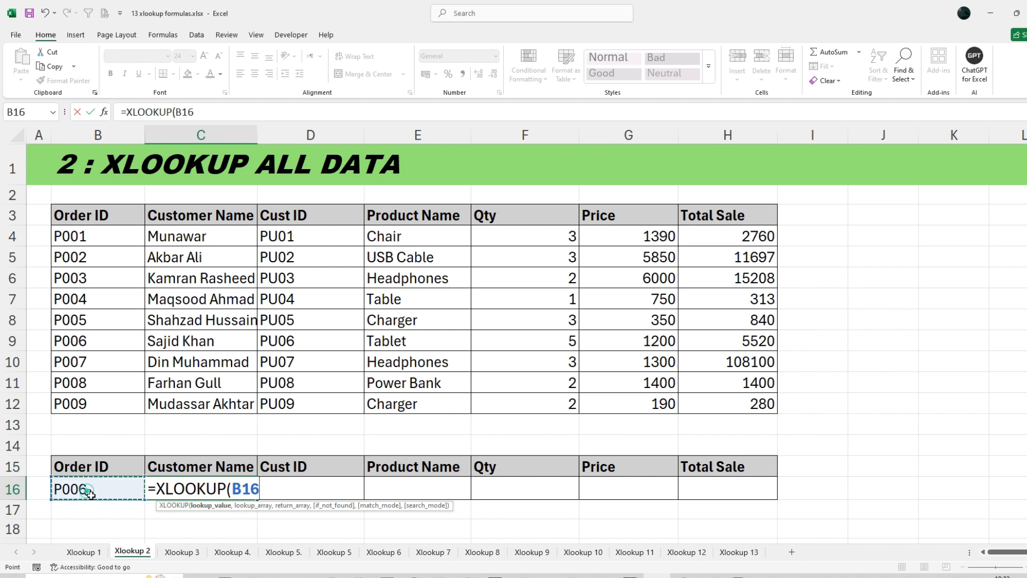
{"action": "type", "text": ","}
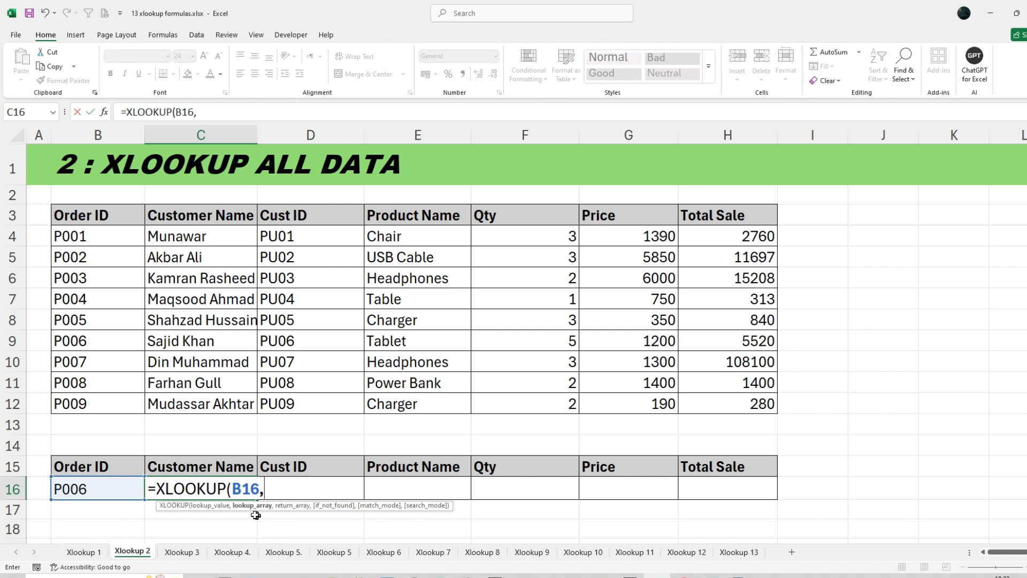
{"action": "left_click_drag", "start_coordinate": [89, 217], "coordinate": [83, 403]}
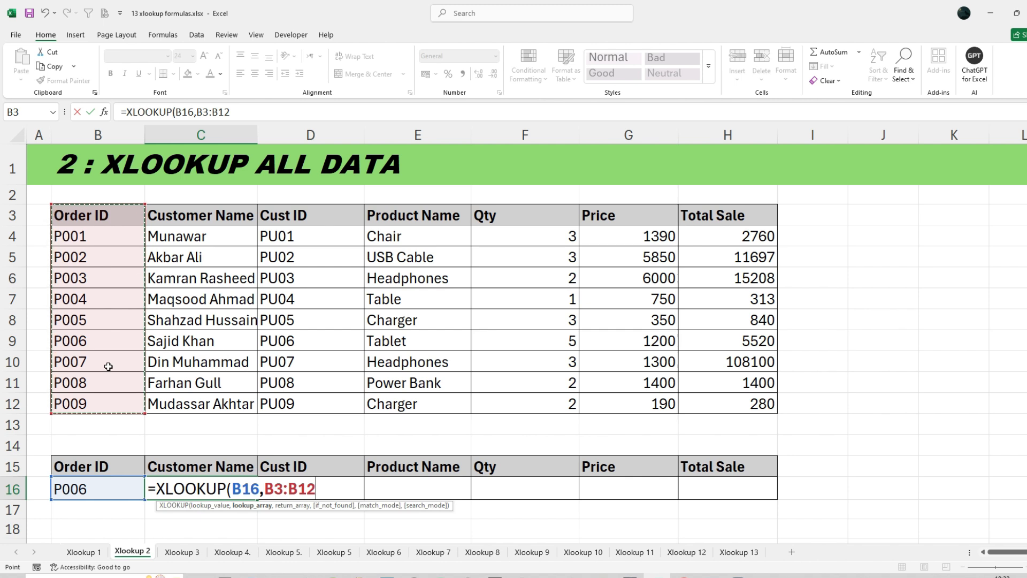
{"action": "type", "text": ","}
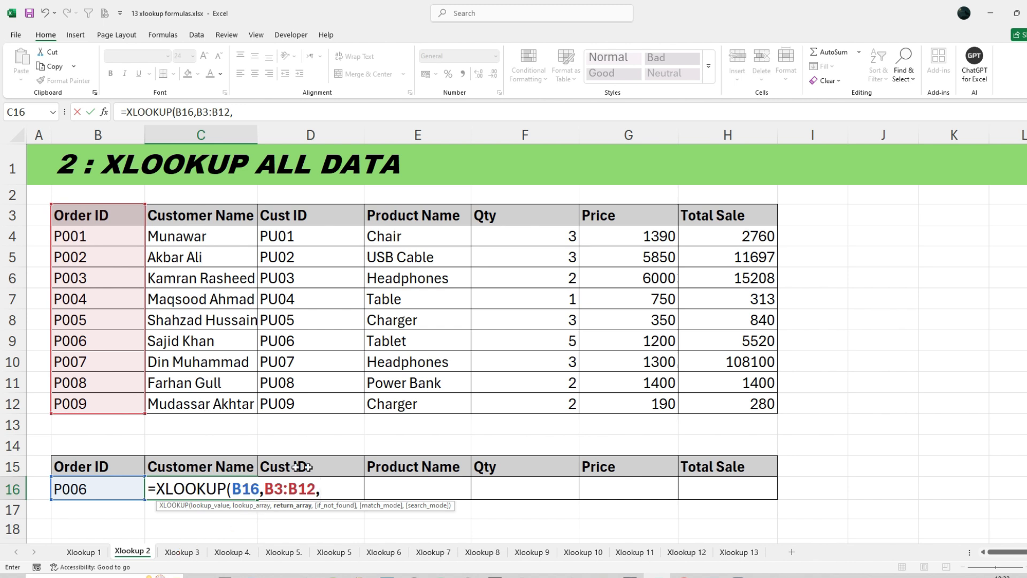
{"action": "left_click_drag", "start_coordinate": [213, 215], "coordinate": [766, 405]}
{"action": "type", "text": ")"}
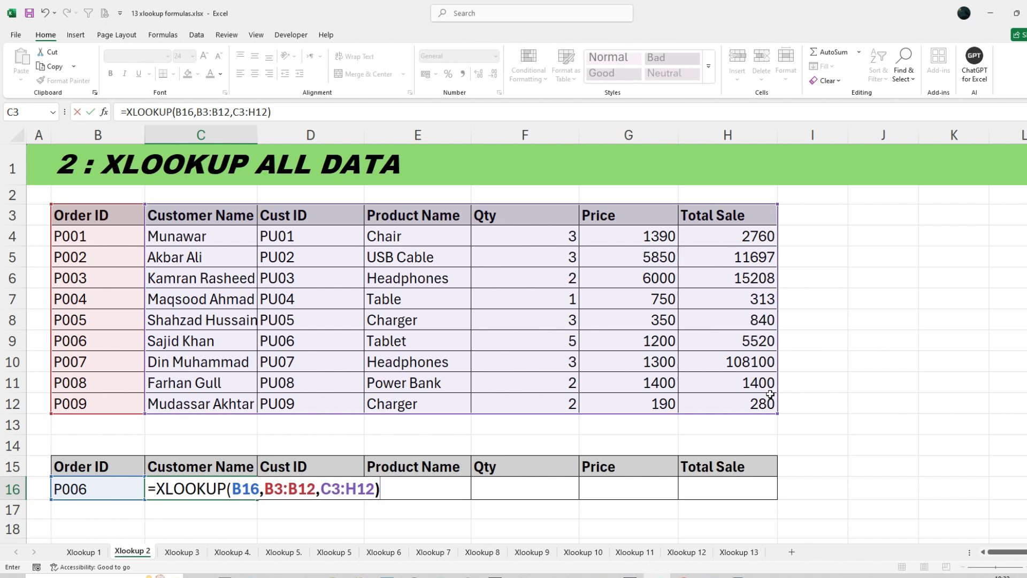
{"action": "key", "text": "Return"}
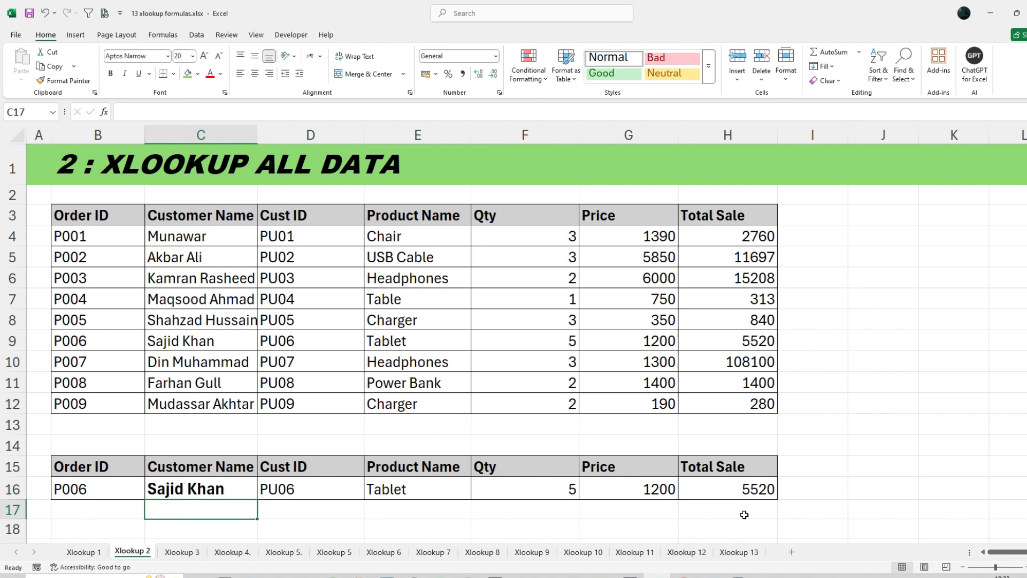
On the Xlookup 3 sheet, enter =XLOOKUP(B15,D3:D12,C3:C12) in C15 to reverse-look up the customer name from the Cust ID.
{"action": "key", "text": "ctrl+Page_Down"}
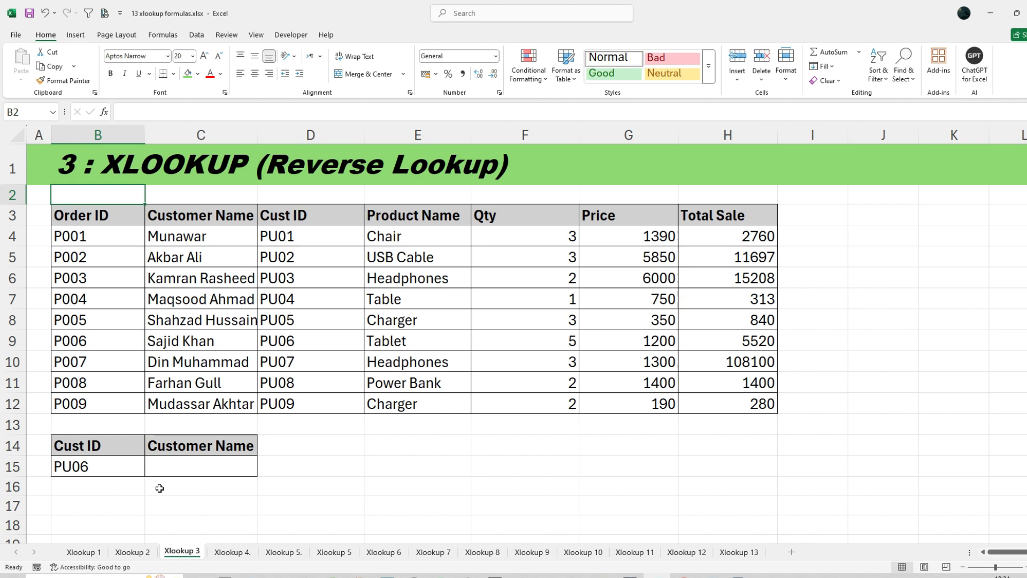
{"action": "left_click", "coordinate": [115, 469]}
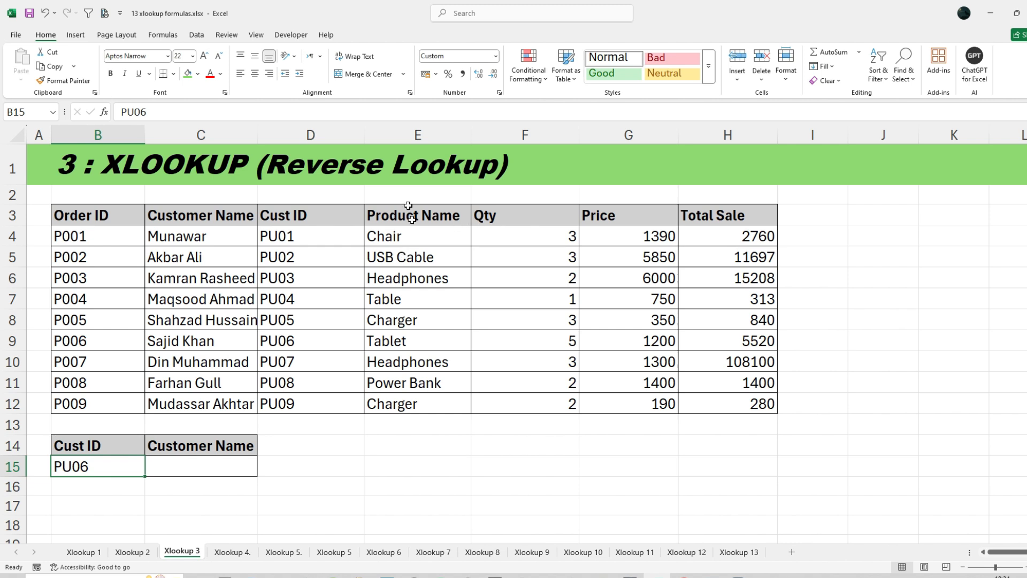
{"action": "left_click", "coordinate": [153, 471]}
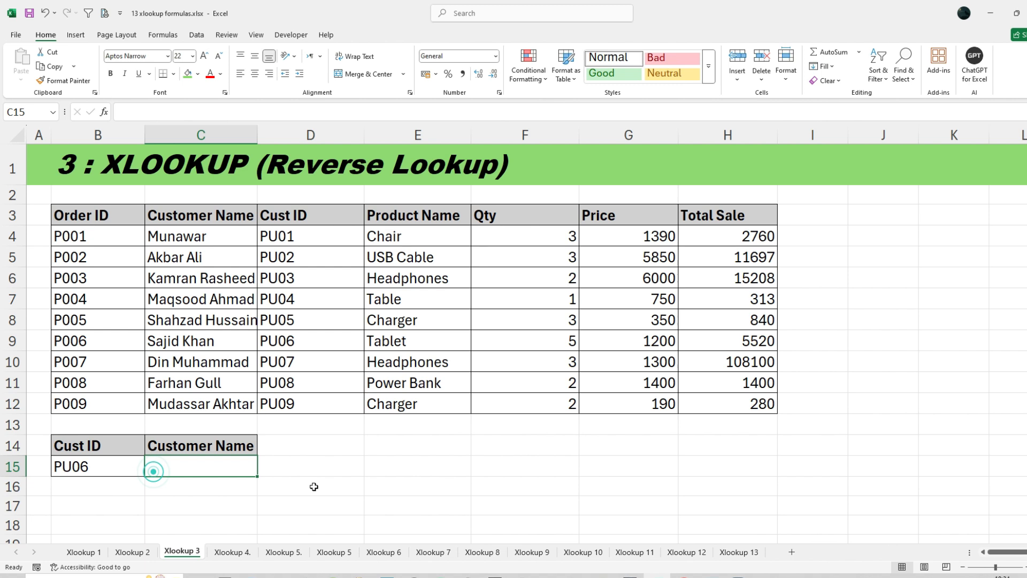
{"action": "type", "text": "="}
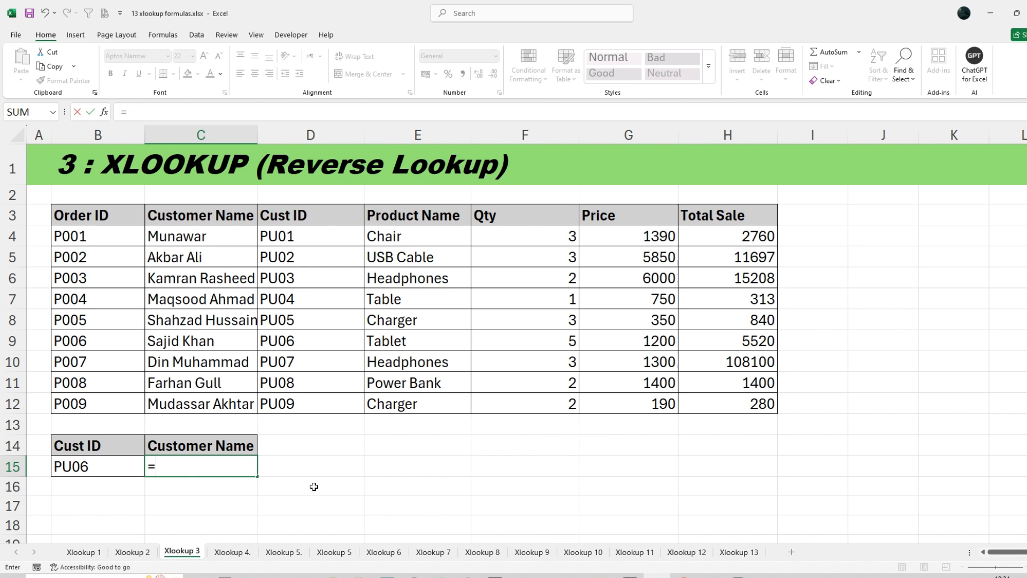
{"action": "type", "text": "xlo"}
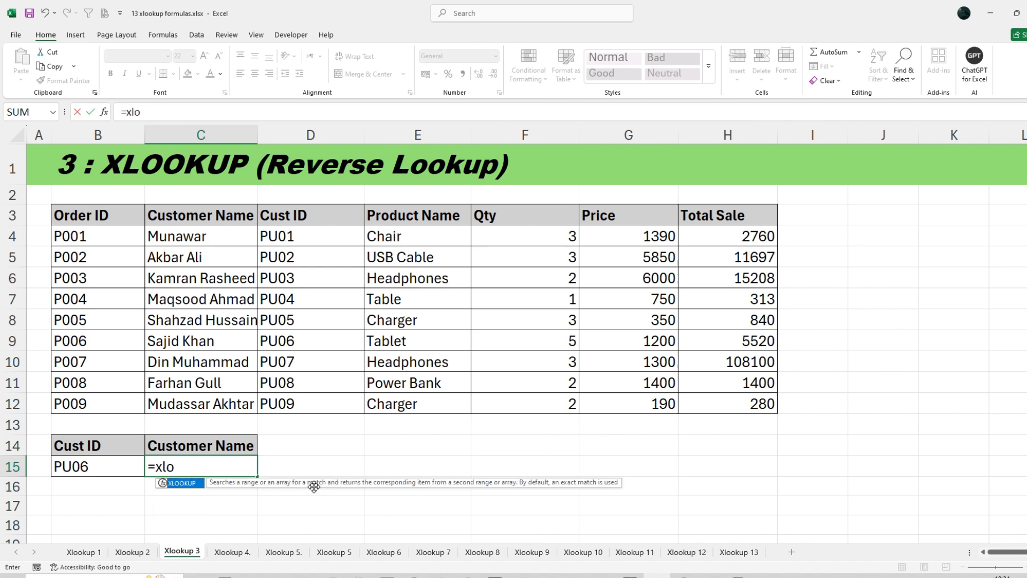
{"action": "key", "text": "Tab"}
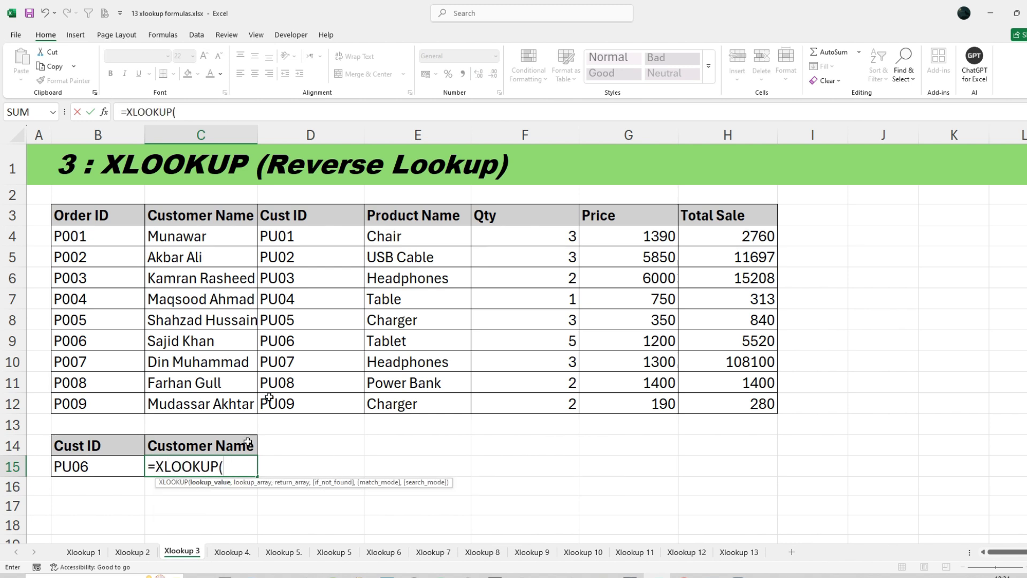
{"action": "left_click", "coordinate": [91, 468]}
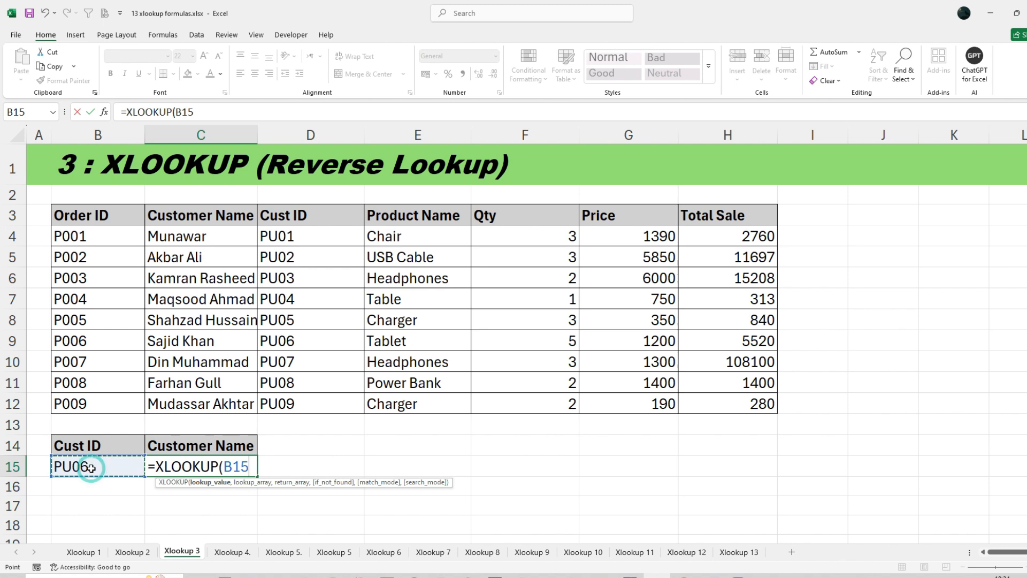
{"action": "type", "text": ","}
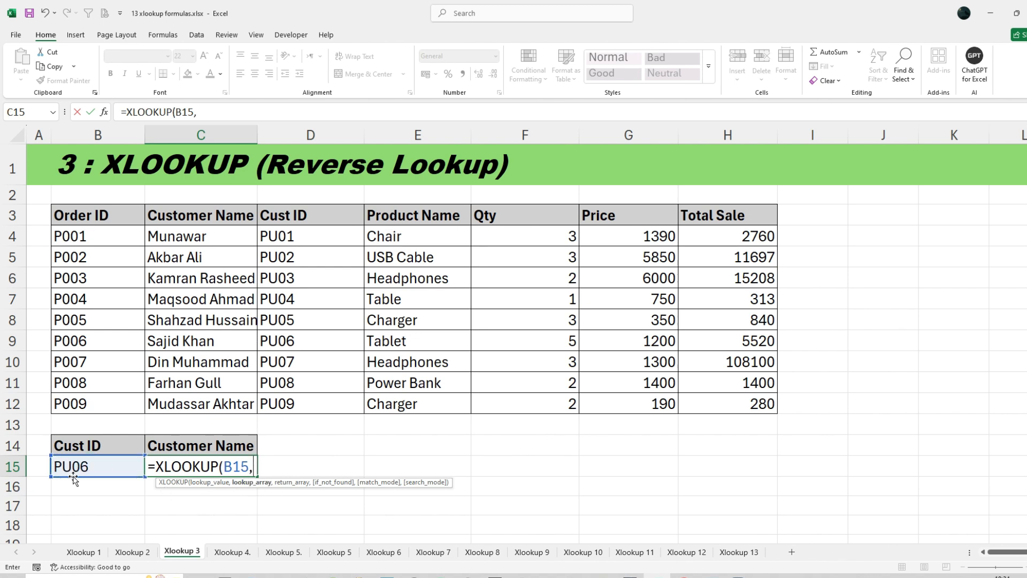
{"action": "left_click_drag", "start_coordinate": [313, 216], "coordinate": [300, 402]}
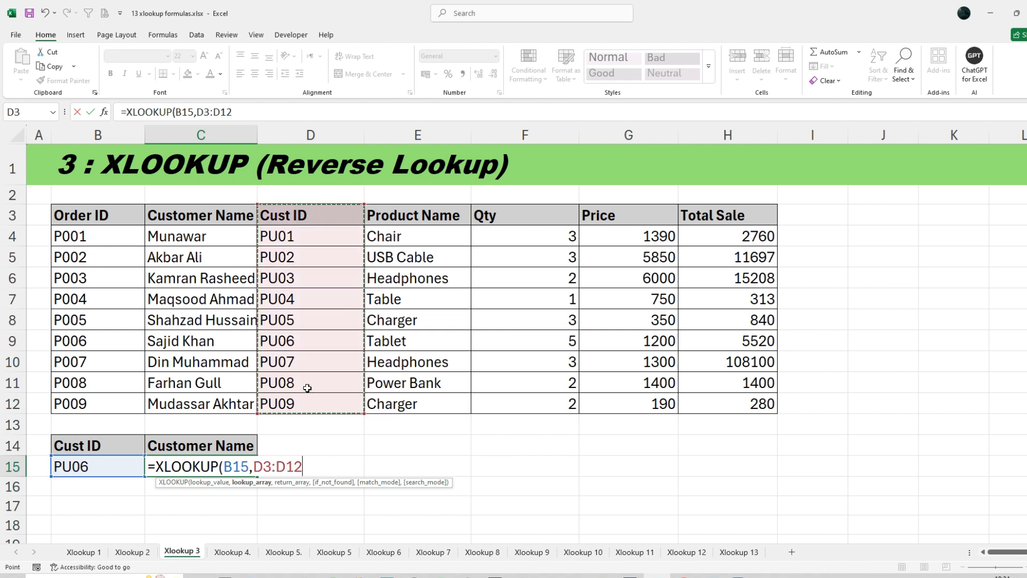
{"action": "type", "text": ","}
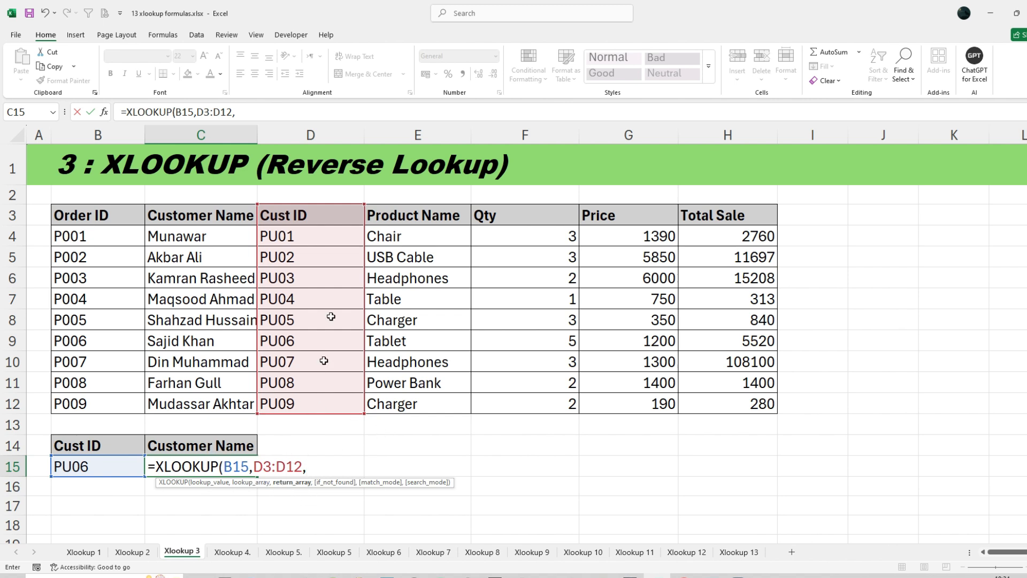
{"action": "left_click_drag", "start_coordinate": [185, 212], "coordinate": [172, 395]}
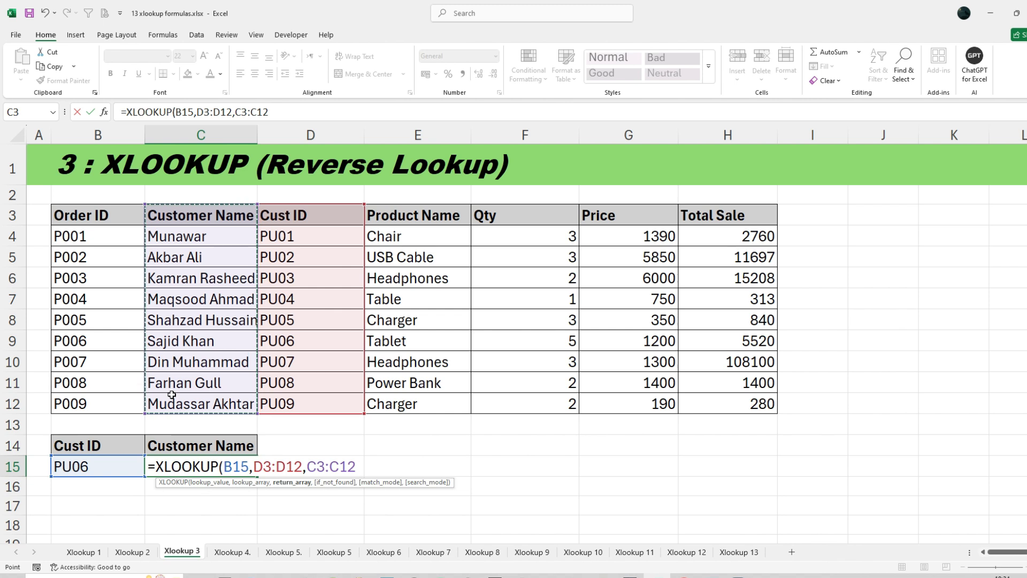
{"action": "type", "text": ")"}
{"action": "key", "text": "Return"}
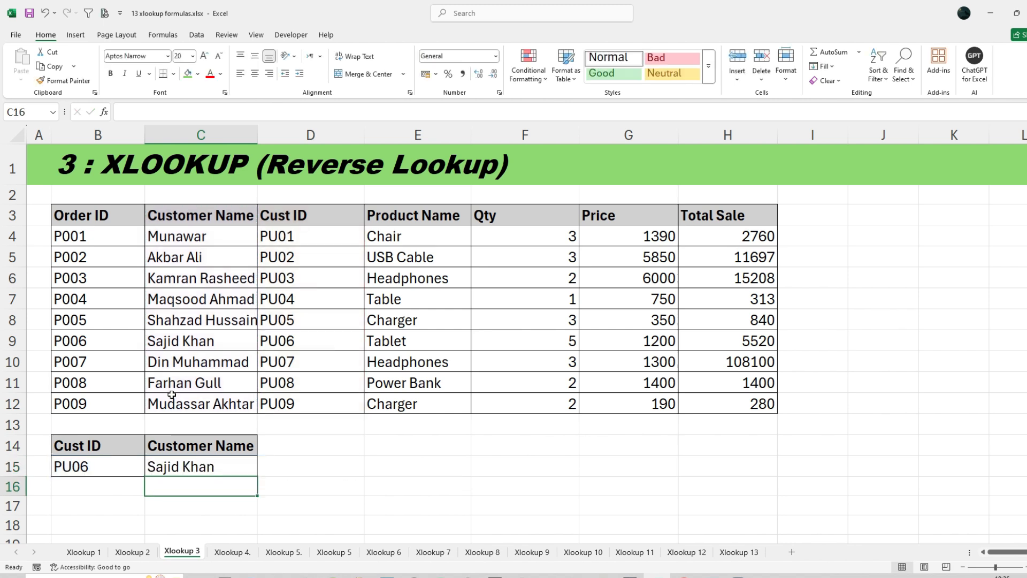
On the Xlookup 4. sheet, enter =XLOOKUP(B15,B3:B12,C3:H12) in C15 and fill it down to C17.
{"action": "key", "text": "ctrl+Page_Down"}
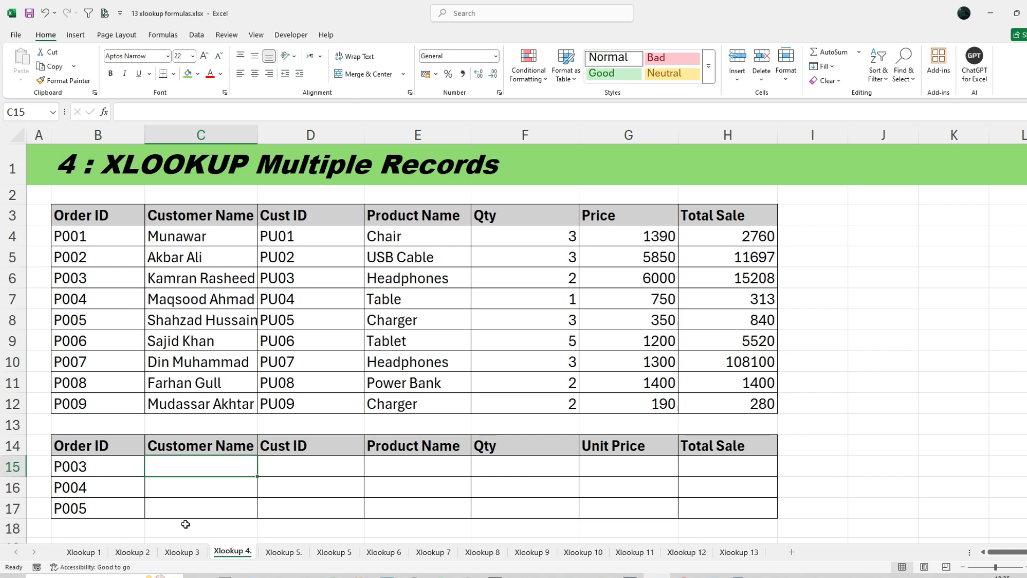
{"action": "type", "text": "=xlo"}
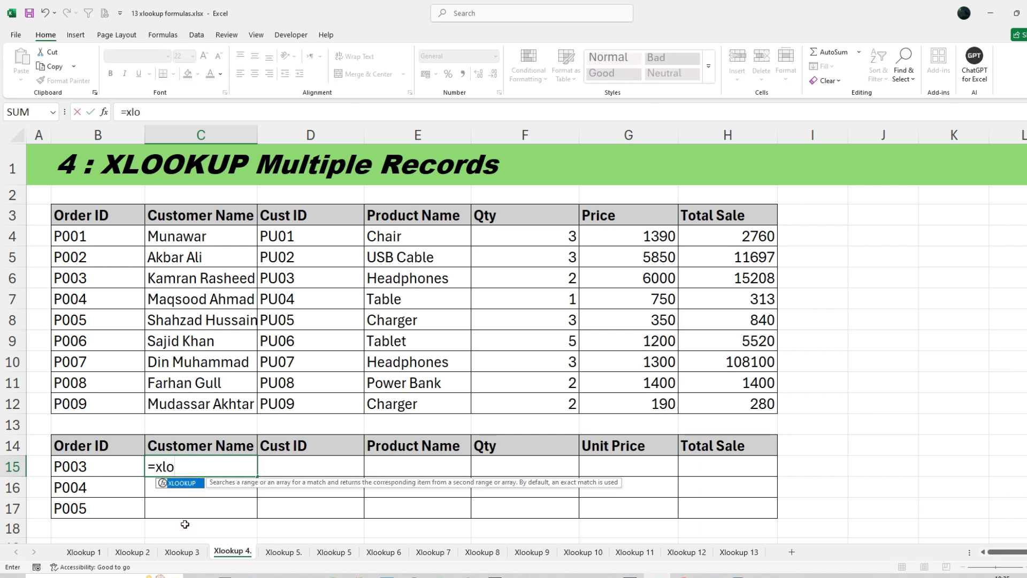
{"action": "key", "text": "Tab"}
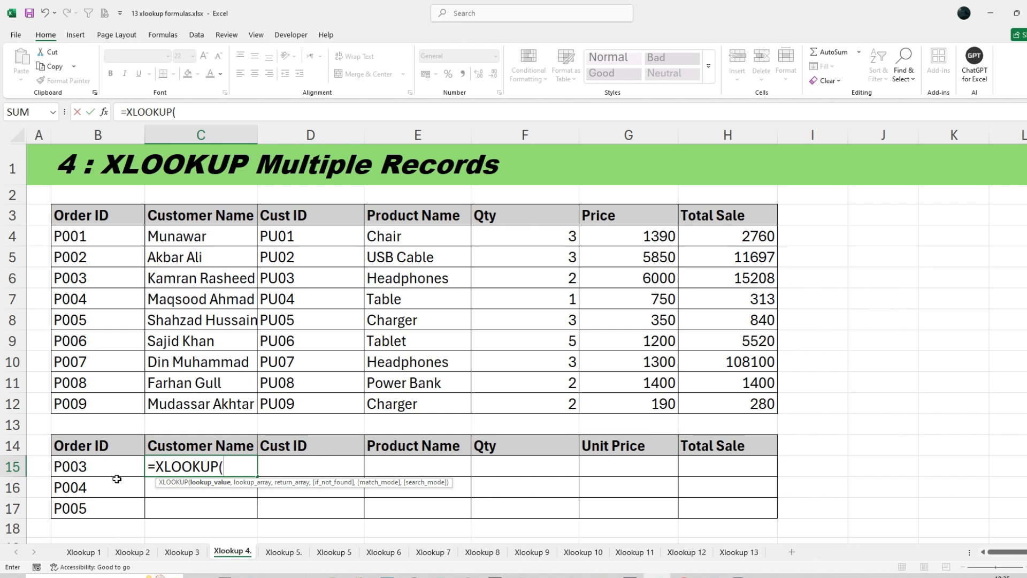
{"action": "left_click", "coordinate": [110, 471]}
{"action": "type", "text": ","}
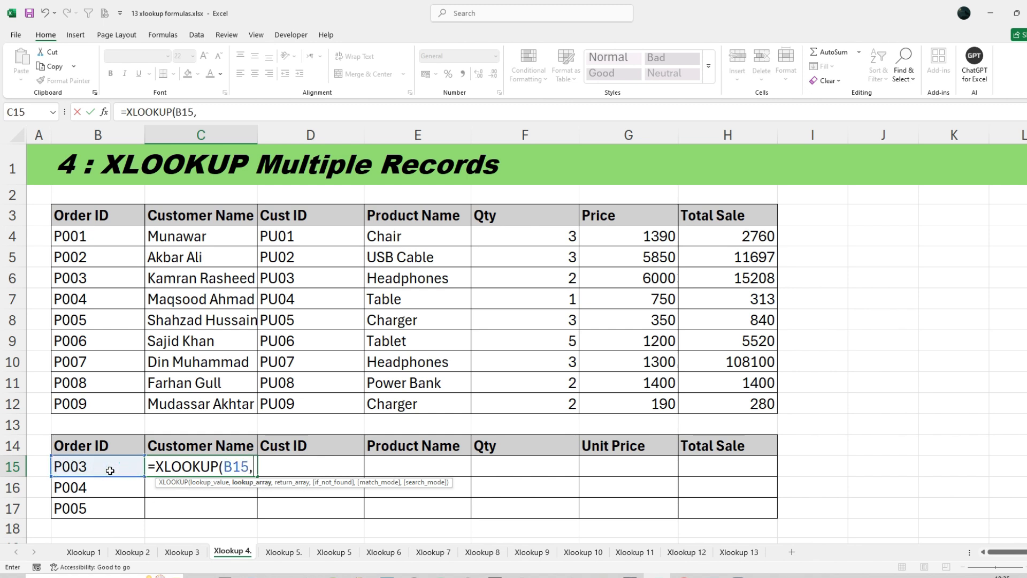
{"action": "left_click_drag", "start_coordinate": [87, 218], "coordinate": [86, 395]}
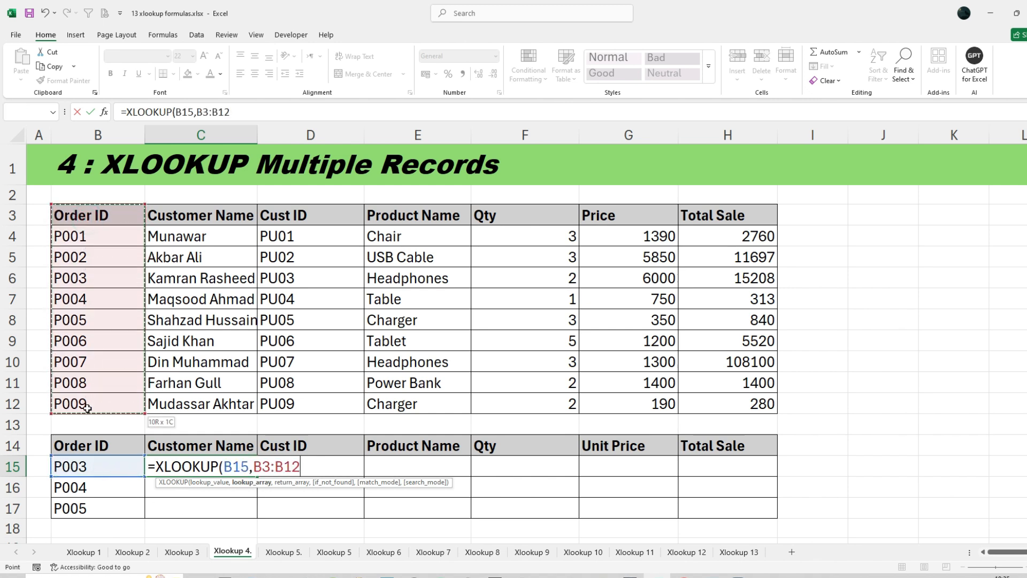
{"action": "type", "text": ","}
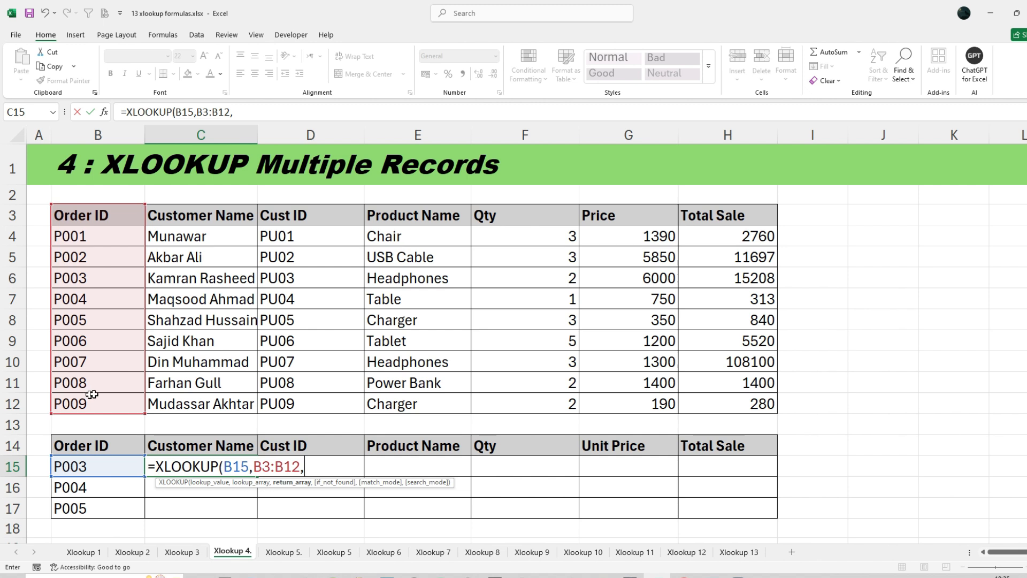
{"action": "left_click_drag", "start_coordinate": [187, 217], "coordinate": [760, 412]}
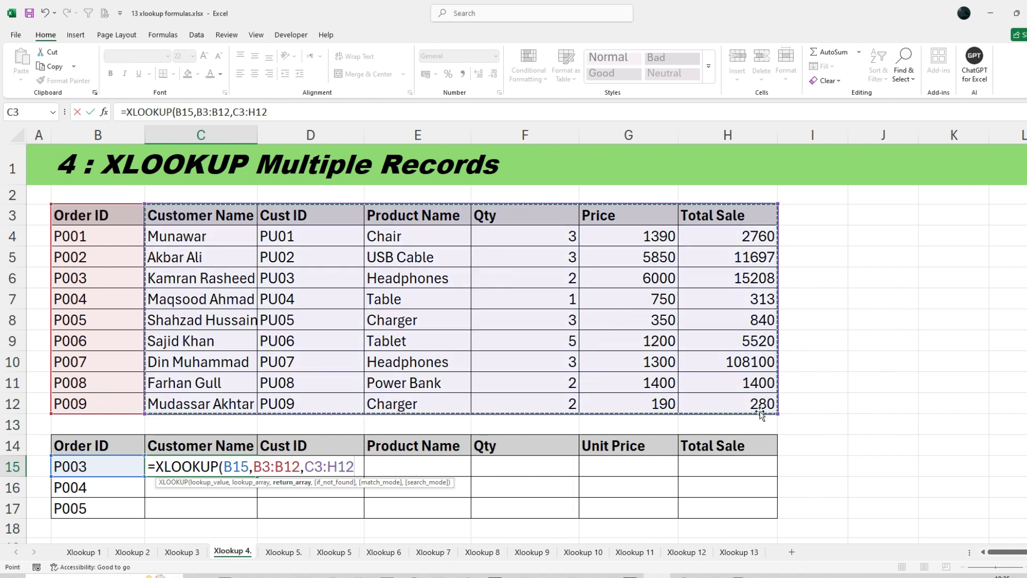
{"action": "type", "text": ")"}
{"action": "key", "text": "Return"}
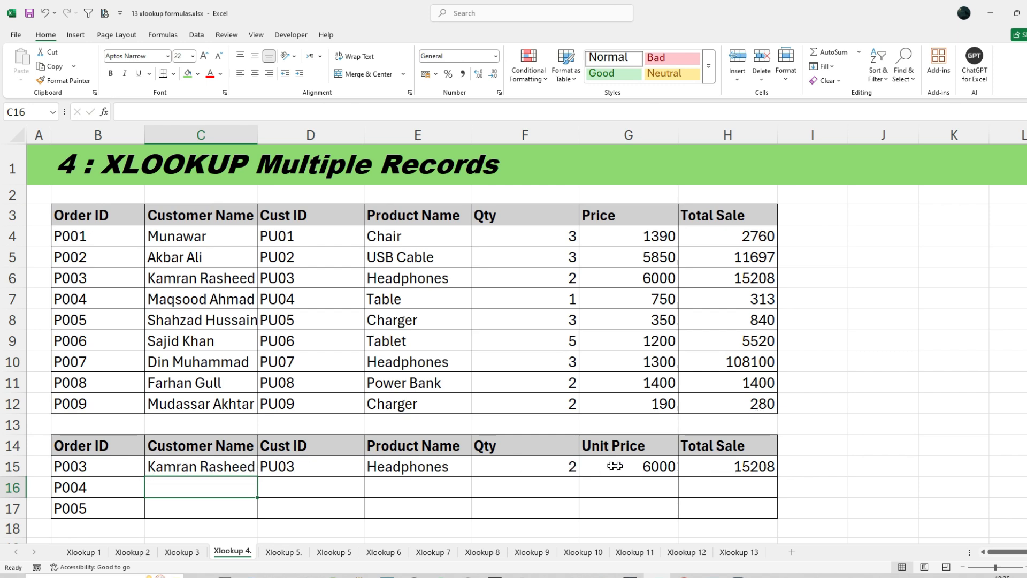
{"action": "left_click", "coordinate": [205, 465]}
{"action": "left_click_drag", "start_coordinate": [257, 476], "coordinate": [260, 512]}
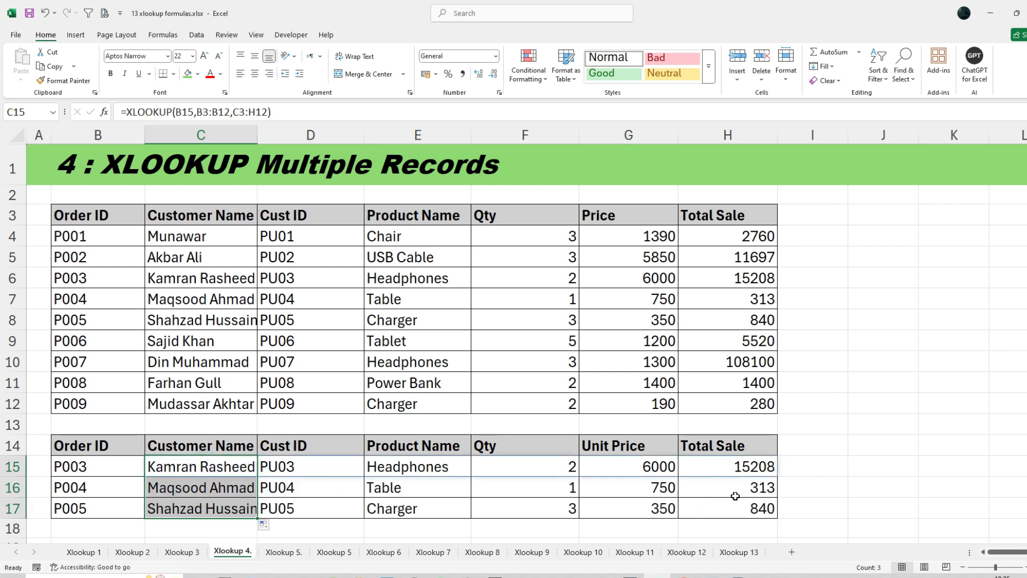
Clear the XLOOKUP formulas from C15:C17 in the Customer Name column of the lookup table.
{"action": "left_click", "coordinate": [222, 480]}
{"action": "left_click_drag", "start_coordinate": [222, 468], "coordinate": [223, 500]}
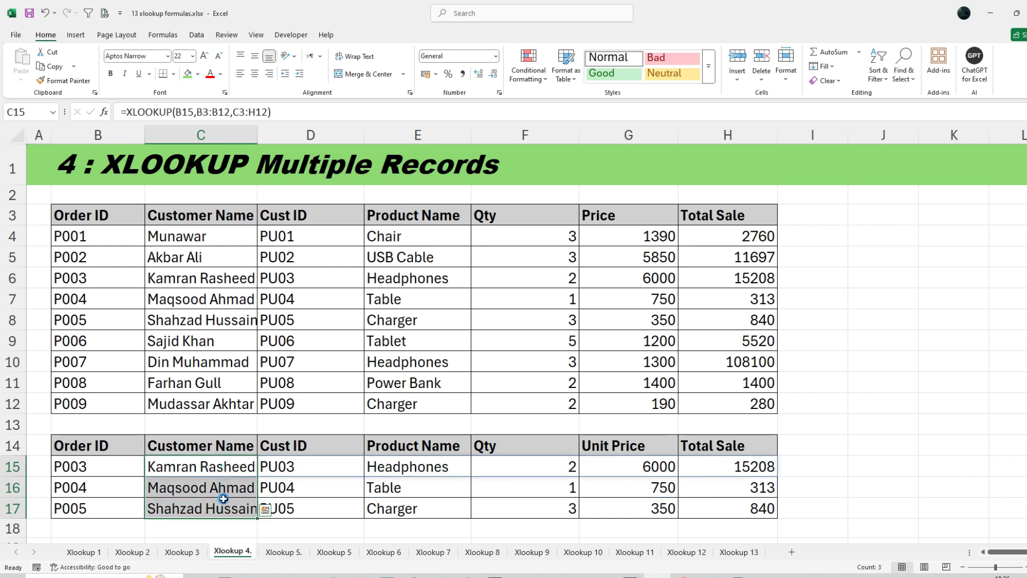
{"action": "key", "text": "Delete"}
Enter =XLOOKUP(B15:B17,B3:B12,C3:H12) in C15 and fill it across to H15.
{"action": "left_click", "coordinate": [224, 469]}
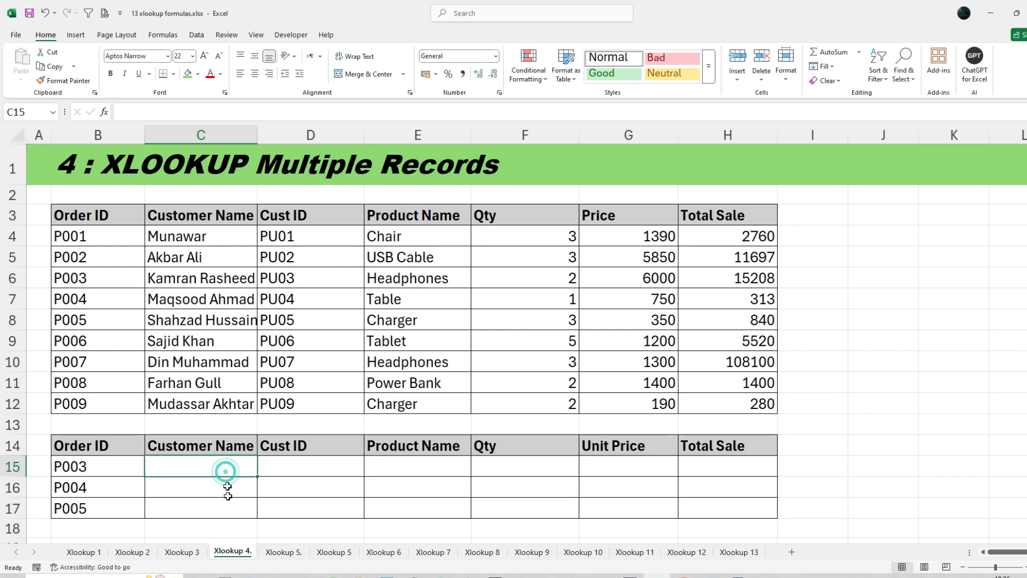
{"action": "type", "text": "=xlo"}
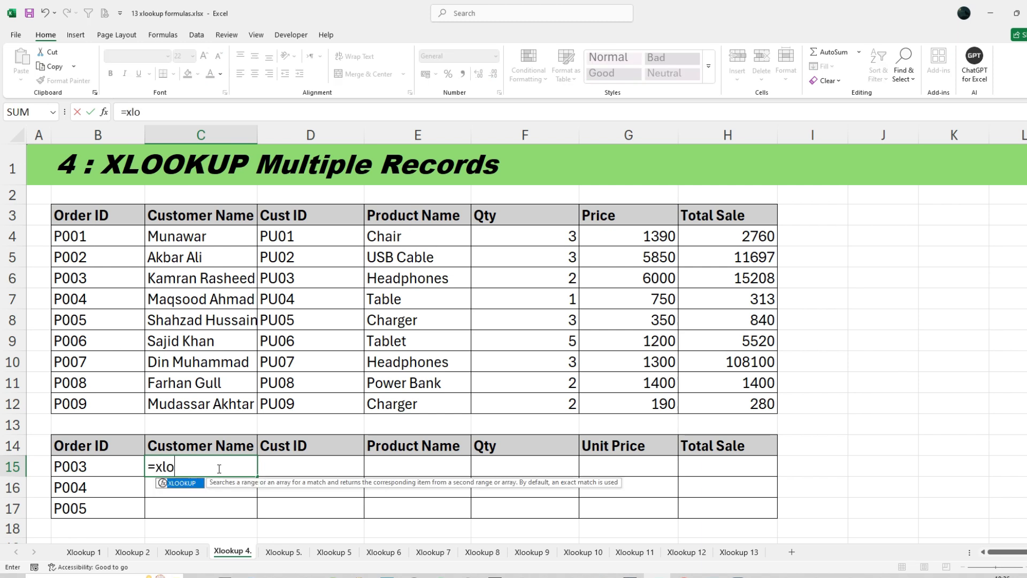
{"action": "key", "text": "Tab"}
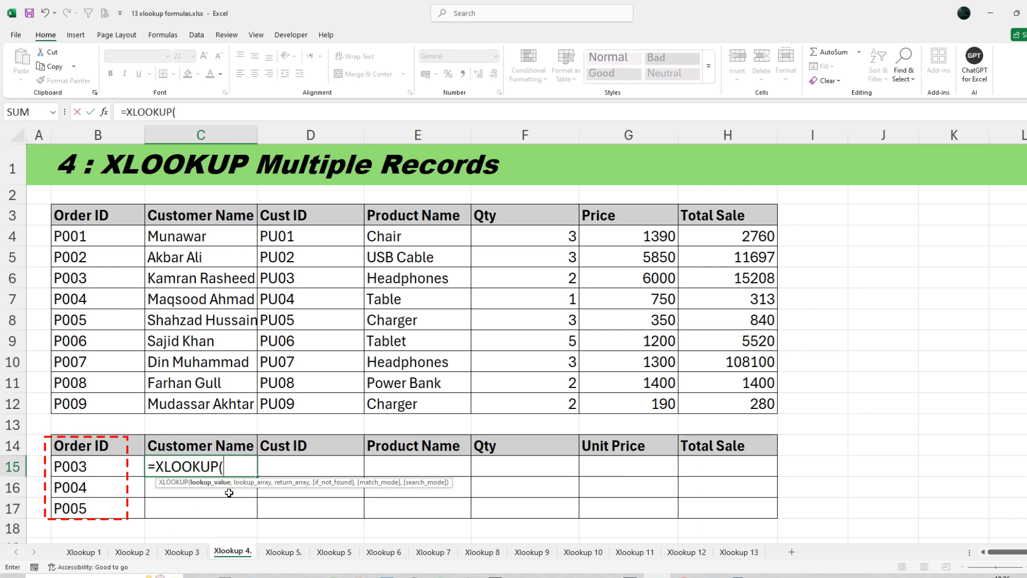
{"action": "left_click_drag", "start_coordinate": [80, 467], "coordinate": [87, 500]}
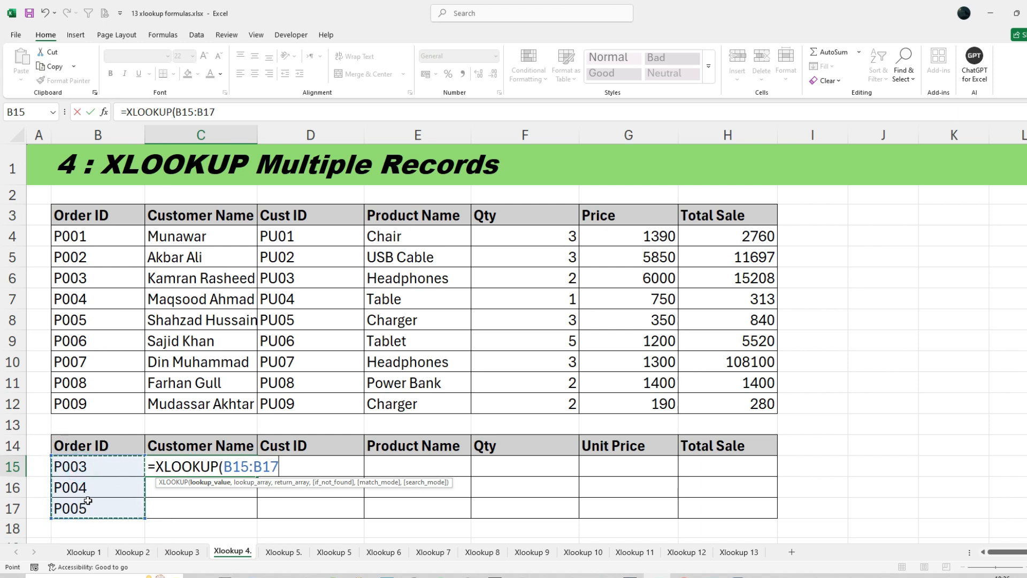
{"action": "type", "text": ","}
{"action": "left_click_drag", "start_coordinate": [110, 210], "coordinate": [107, 389]}
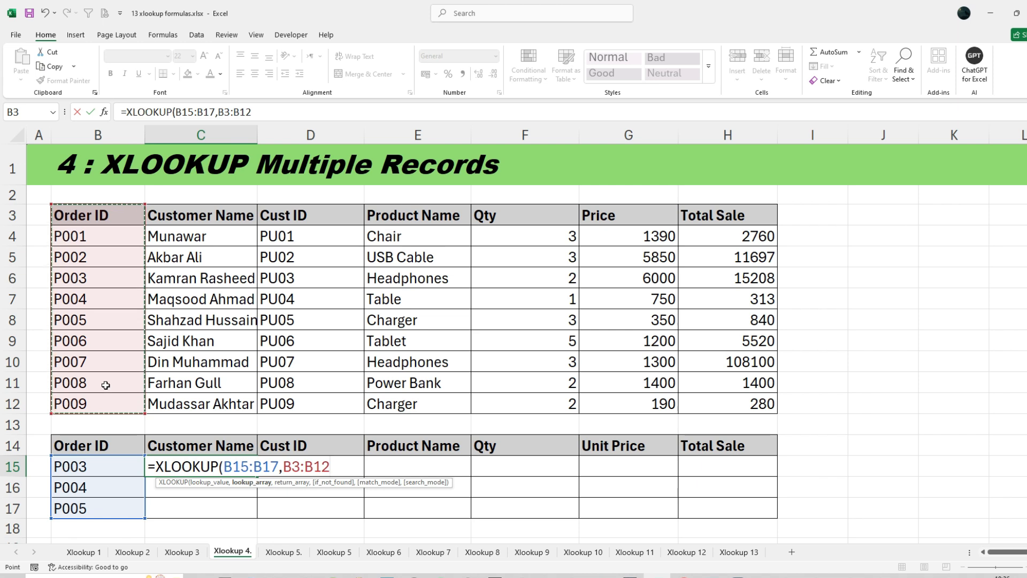
{"action": "type", "text": ","}
{"action": "left_click_drag", "start_coordinate": [190, 214], "coordinate": [701, 401]}
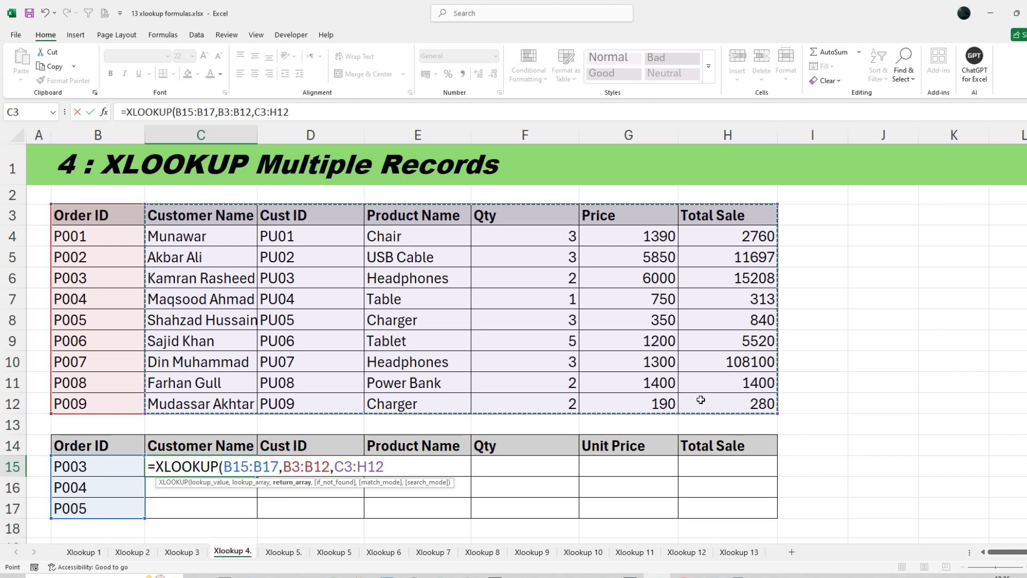
{"action": "key", "text": "Return"}
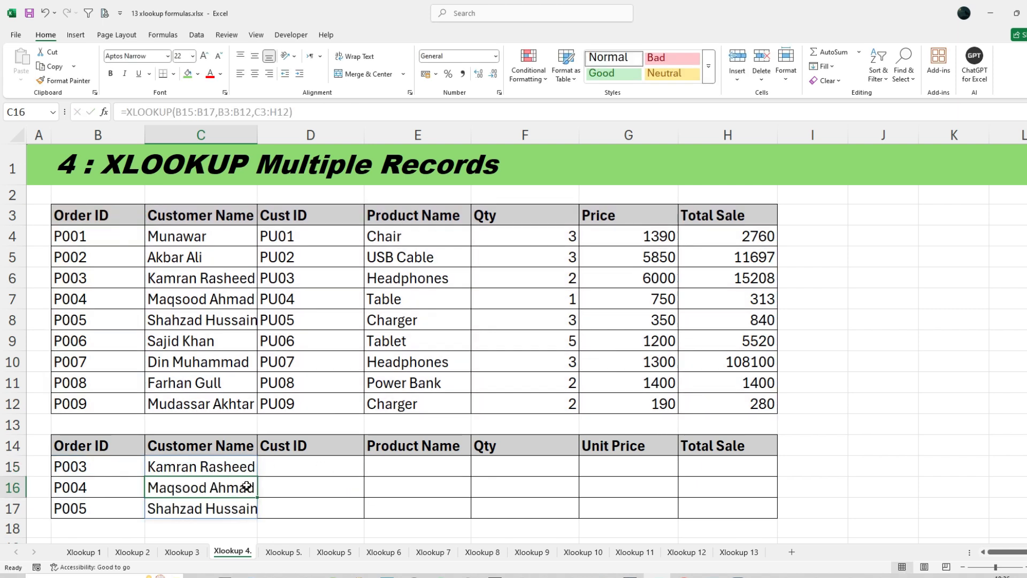
{"action": "left_click", "coordinate": [252, 469]}
{"action": "left_click_drag", "start_coordinate": [257, 476], "coordinate": [751, 480]}
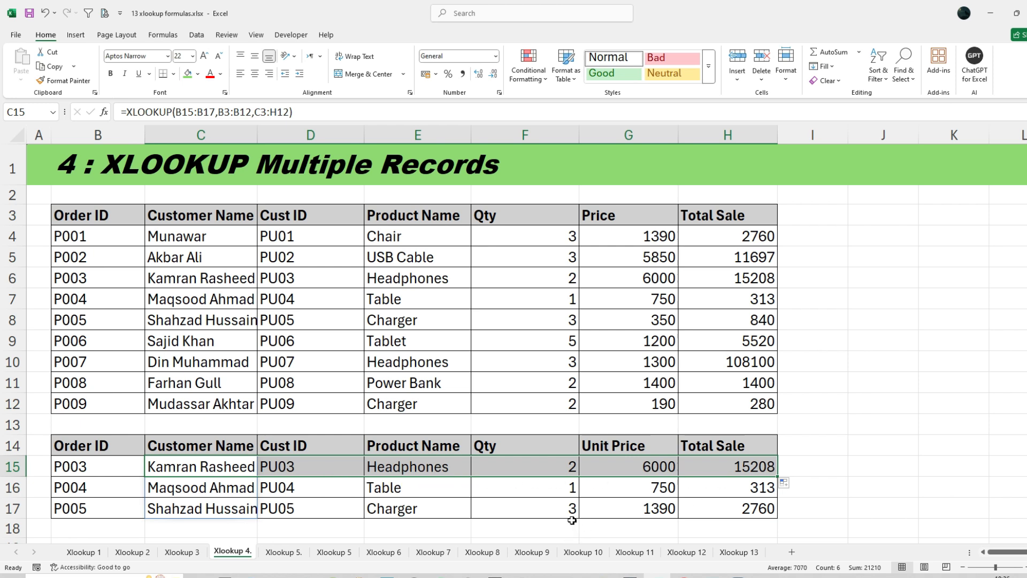
On the Xlookup 5. sheet, clear the existing results from K4:K9 beneath the Order ID.
{"action": "left_click", "coordinate": [281, 554]}
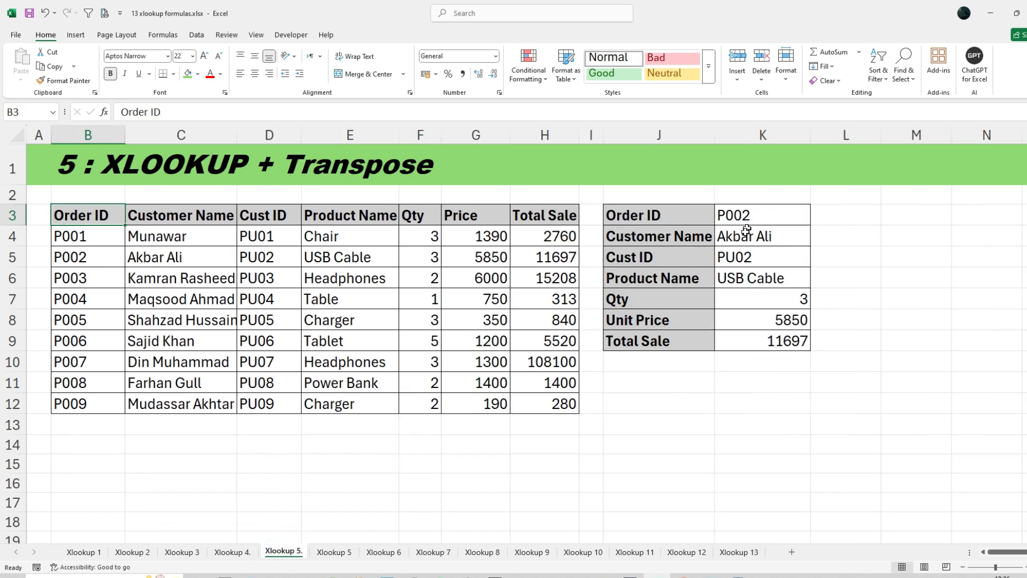
{"action": "left_click_drag", "start_coordinate": [746, 229], "coordinate": [754, 337]}
{"action": "key", "text": "Delete"}
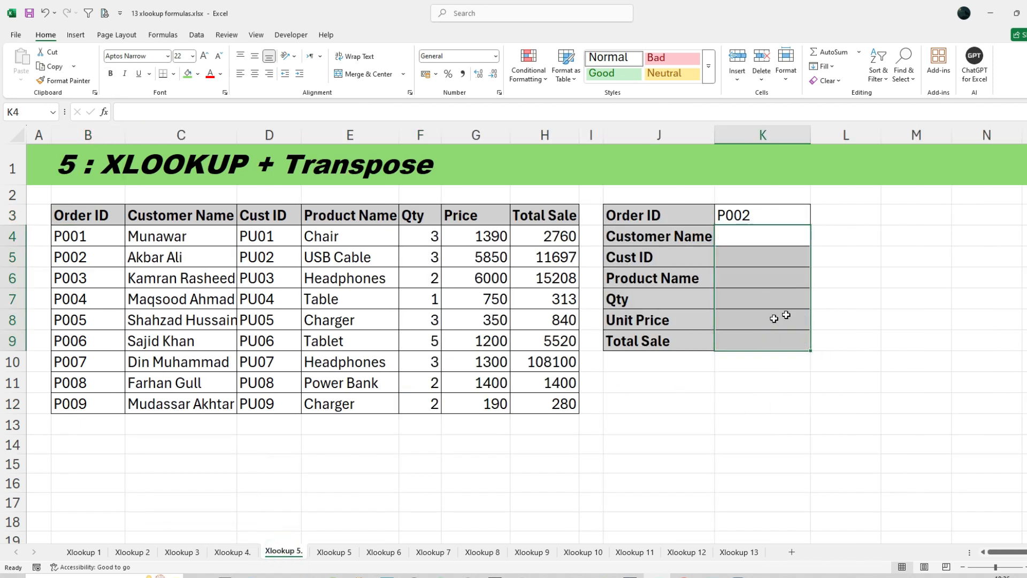
{"action": "left_click", "coordinate": [762, 377]}
{"action": "left_click", "coordinate": [737, 219]}
{"action": "left_click", "coordinate": [737, 238]}
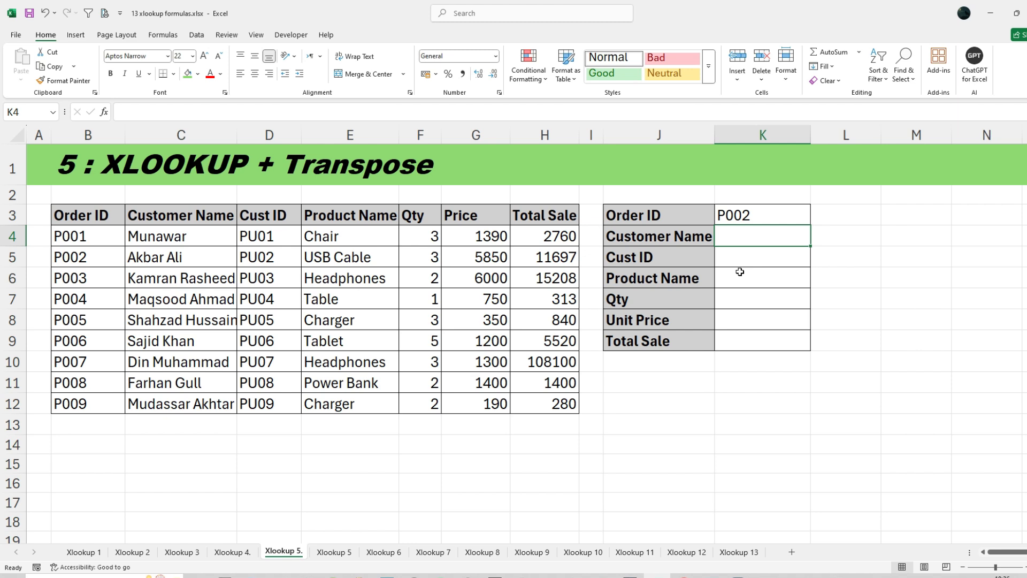
{"action": "left_click_drag", "start_coordinate": [745, 237], "coordinate": [746, 338]}
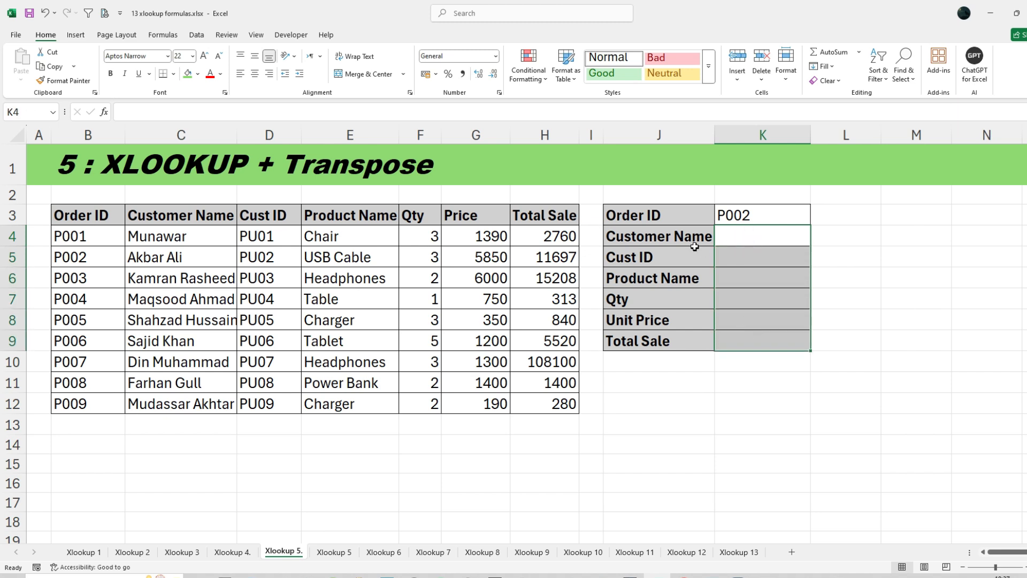
{"action": "left_click", "coordinate": [641, 239]}
{"action": "left_click", "coordinate": [754, 237]}
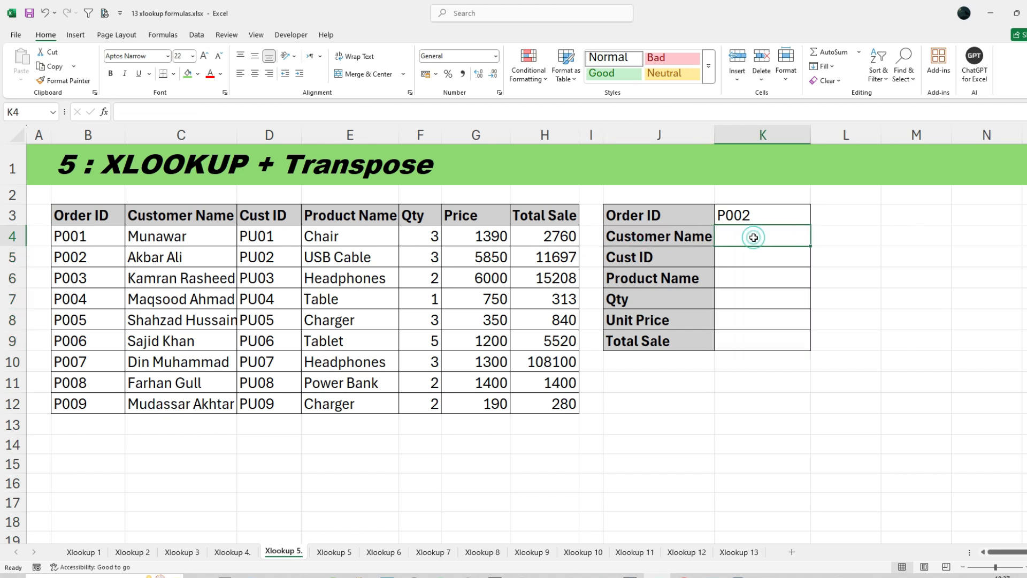
{"action": "left_click", "coordinate": [659, 262]}
{"action": "left_click", "coordinate": [738, 261]}
{"action": "left_click", "coordinate": [749, 283]}
{"action": "left_click", "coordinate": [743, 315]}
{"action": "left_click", "coordinate": [754, 340]}
{"action": "left_click_drag", "start_coordinate": [759, 236], "coordinate": [756, 336]}
Enter =XLOOKUP(K3,B3:B12,C3:H12) in K4 to look up the record for the Order ID.
{"action": "left_click", "coordinate": [754, 240]}
{"action": "type", "text": "=x"}
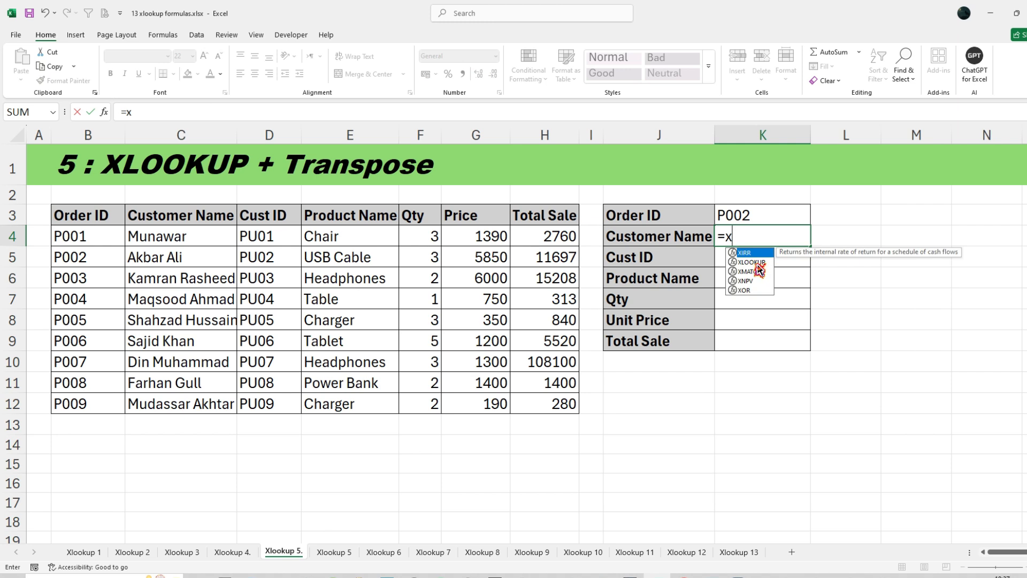
{"action": "type", "text": "lo"}
{"action": "key", "text": "Tab"}
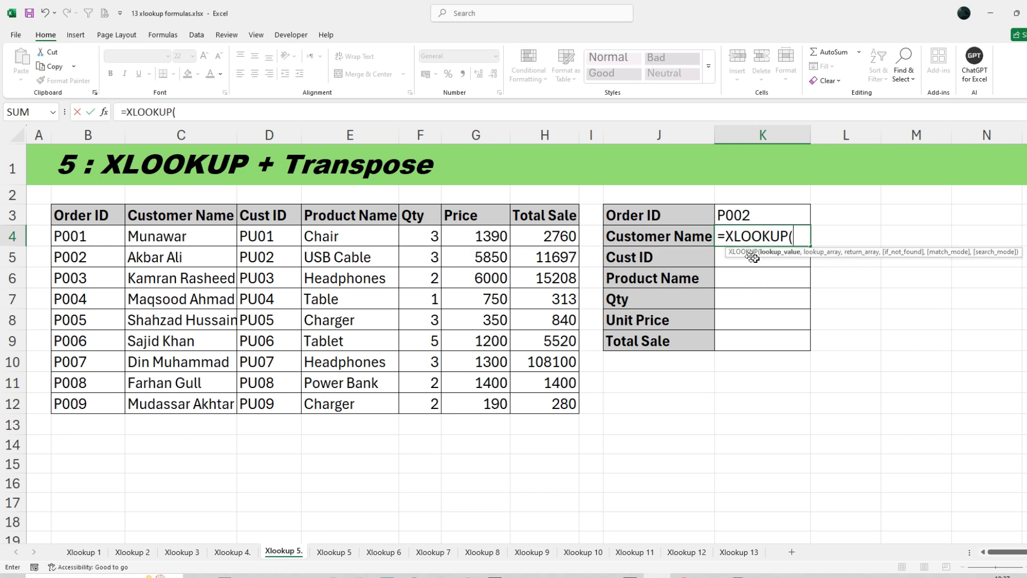
{"action": "left_click", "coordinate": [753, 214]}
{"action": "type", "text": ","}
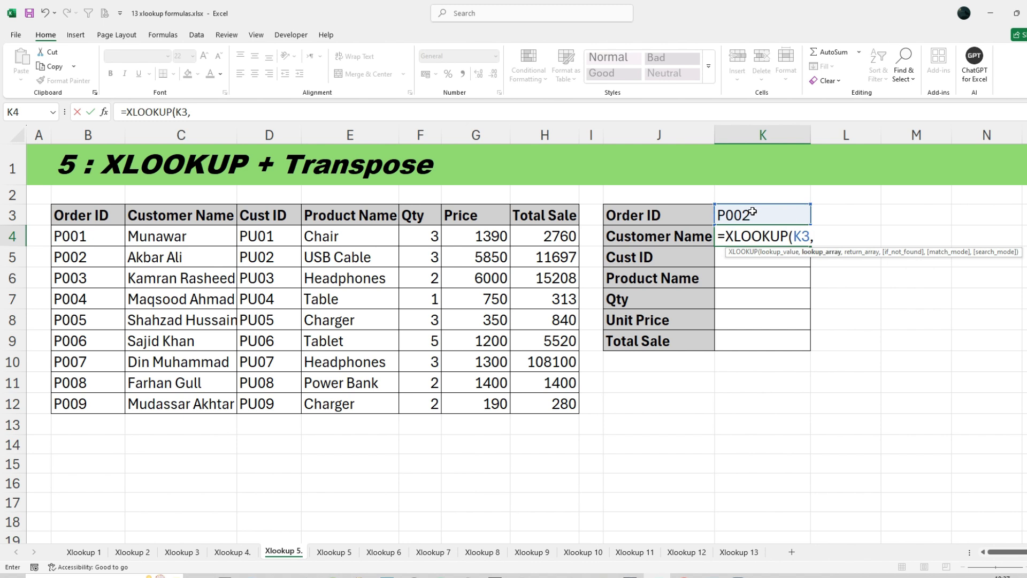
{"action": "left_click_drag", "start_coordinate": [97, 217], "coordinate": [67, 404]}
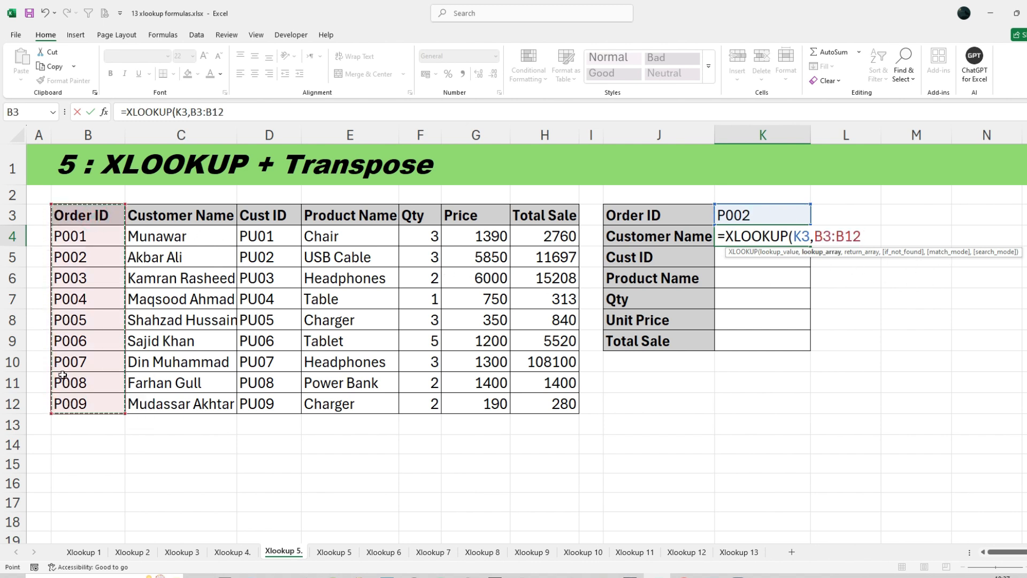
{"action": "type", "text": ","}
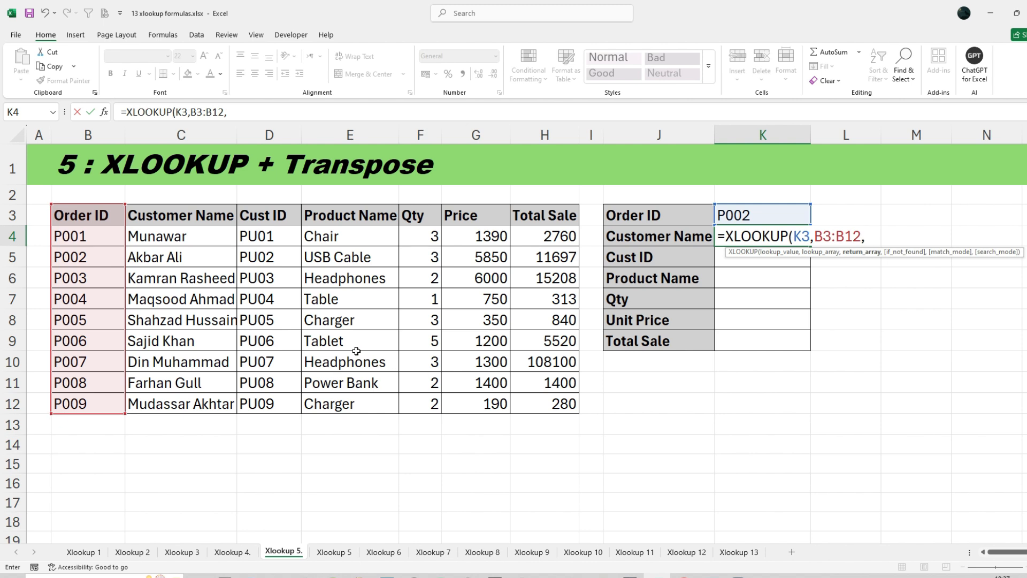
{"action": "left_click_drag", "start_coordinate": [136, 211], "coordinate": [531, 400]}
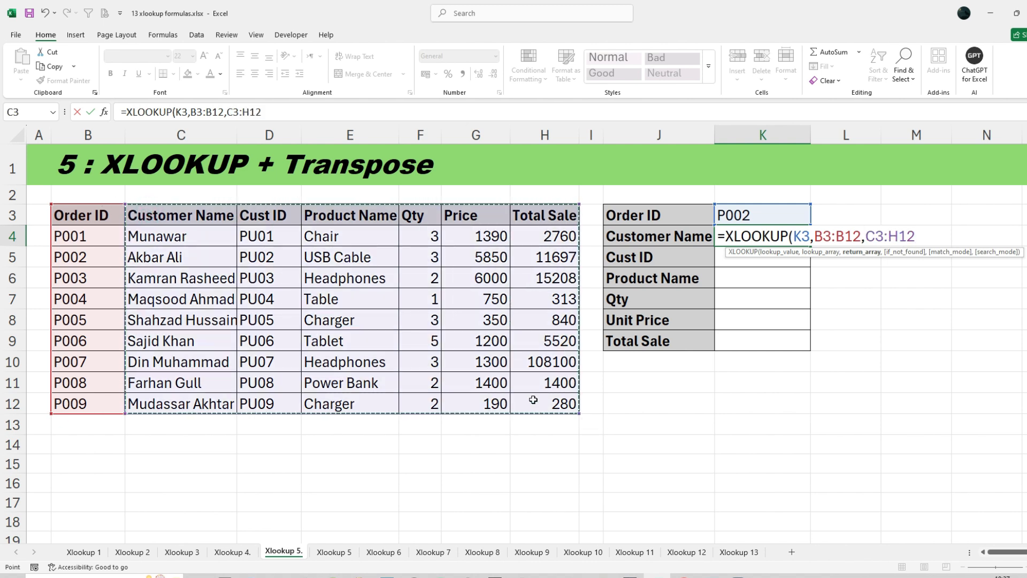
{"action": "type", "text": ")"}
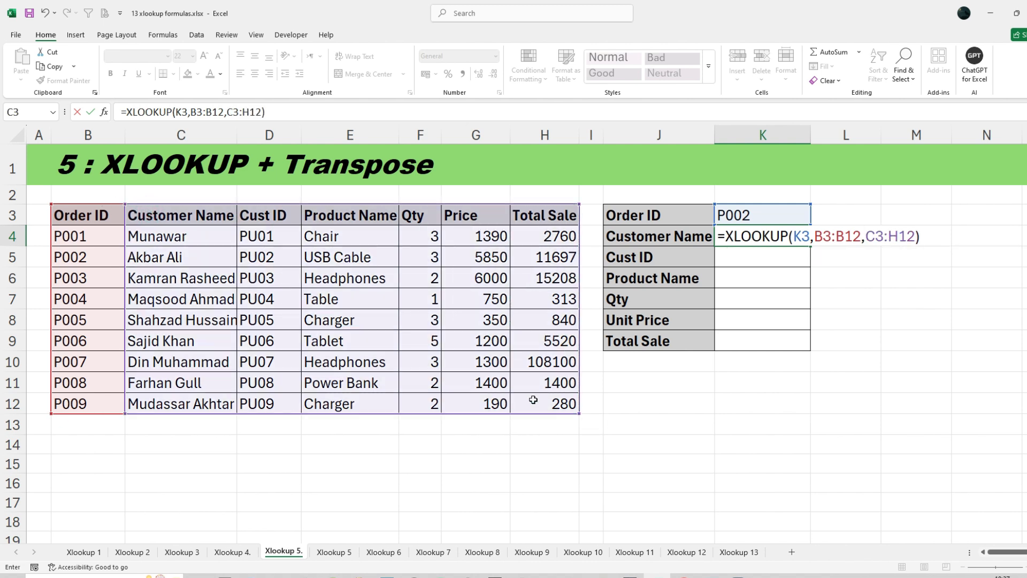
{"action": "key", "text": "Return"}
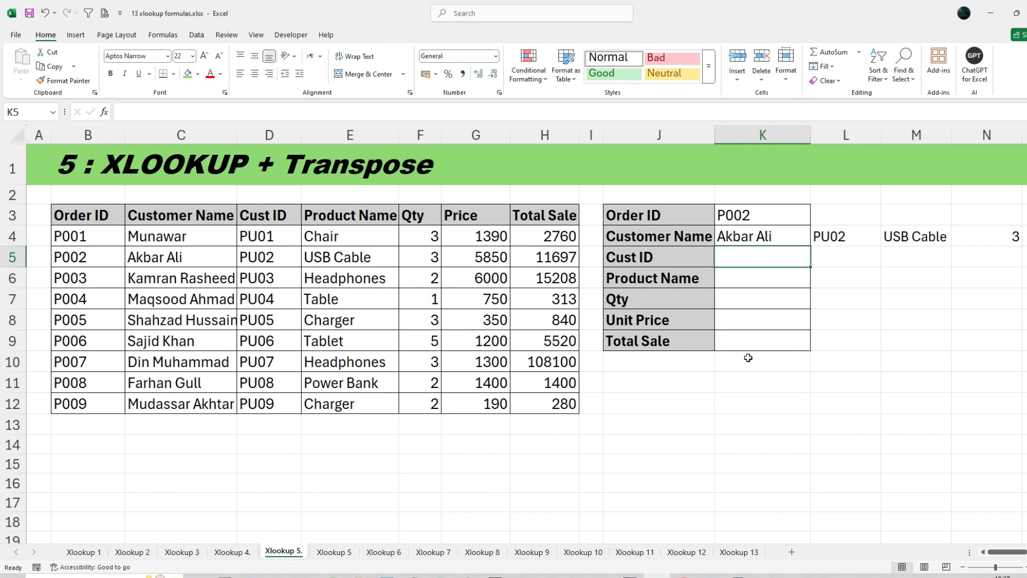
Examine the XLOOKUP output along row 4 and compare it with the vertical fields in K5:K9.
{"action": "key", "text": "Right"}
{"action": "key", "text": "Right"}
{"action": "key", "text": "Right"}
{"action": "key", "text": "Right"}
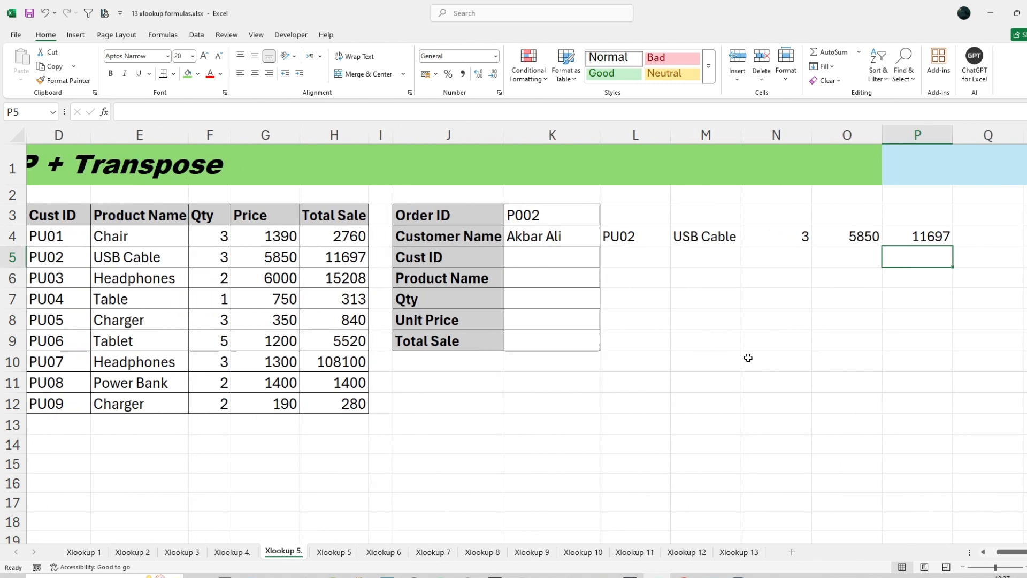
{"action": "key", "text": "Left"}
{"action": "key", "text": "Left"}
{"action": "key", "text": "Left"}
{"action": "key", "text": "Left"}
{"action": "key", "text": "Left"}
{"action": "key", "text": "Left"}
{"action": "key", "text": "Left"}
{"action": "key", "text": "Left"}
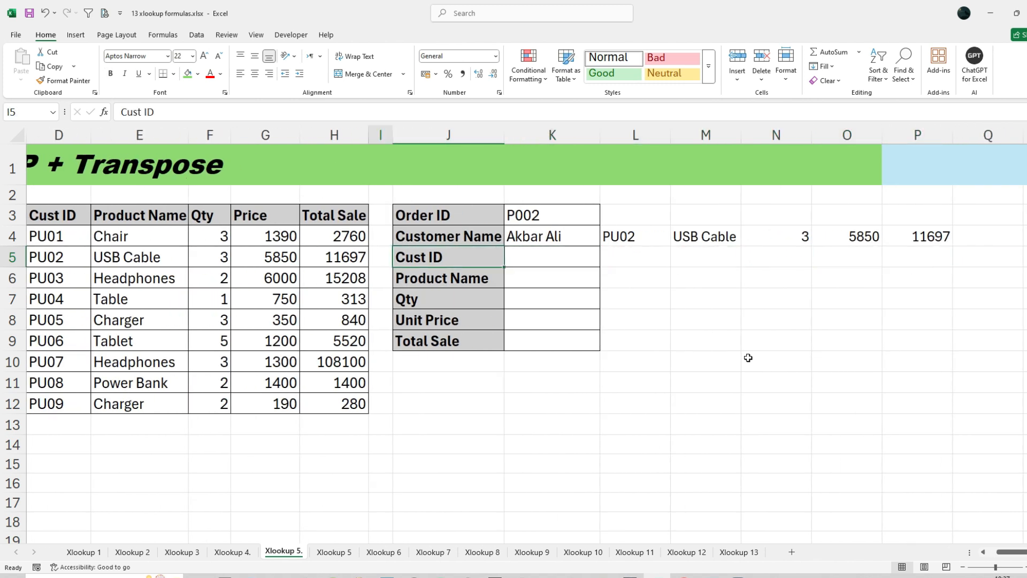
{"action": "key", "text": "Left"}
{"action": "key", "text": "Left"}
{"action": "key", "text": "Left"}
{"action": "key", "text": "Left"}
{"action": "key", "text": "Left"}
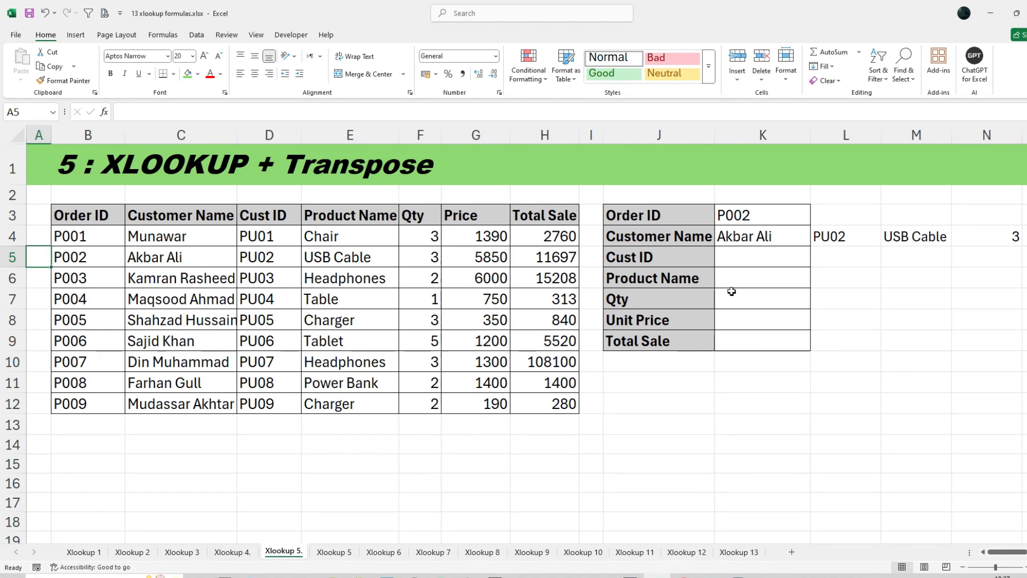
{"action": "left_click", "coordinate": [736, 261]}
{"action": "left_click_drag", "start_coordinate": [736, 261], "coordinate": [740, 346]}
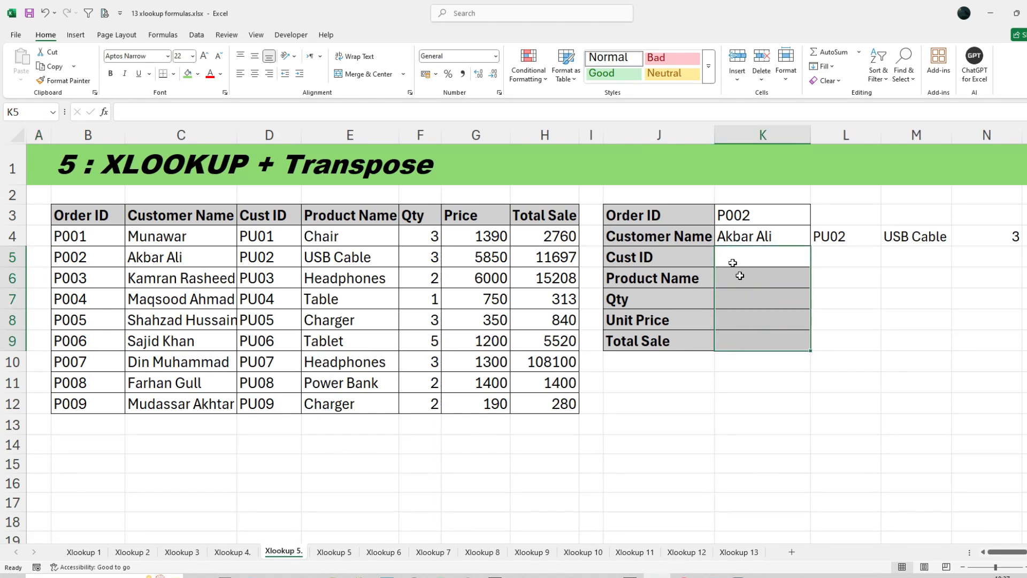
Wrap the K4 formula in TRANSPOSE so it reads =TRANSPOSE(XLOOKUP(K3,B3:B12,C3:H12)).
{"action": "left_click", "coordinate": [721, 237]}
{"action": "double_click", "coordinate": [720, 236]}
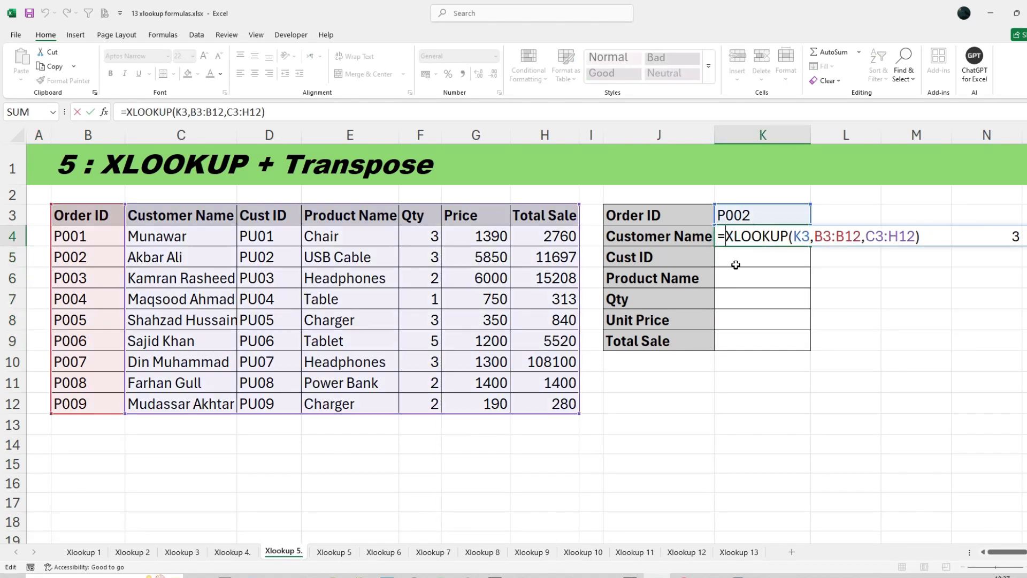
{"action": "type", "text": "tr"}
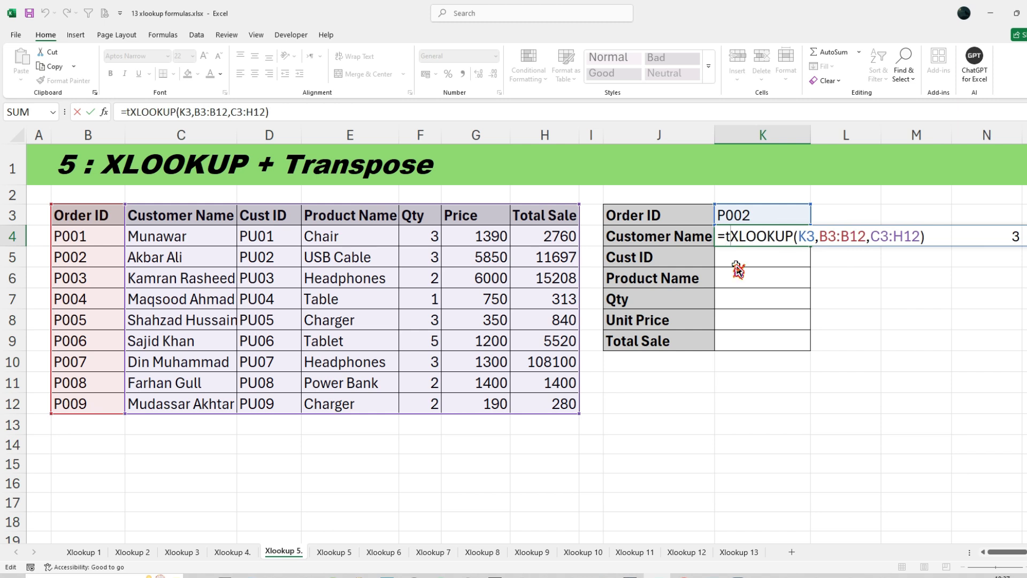
{"action": "type", "text": "s"}
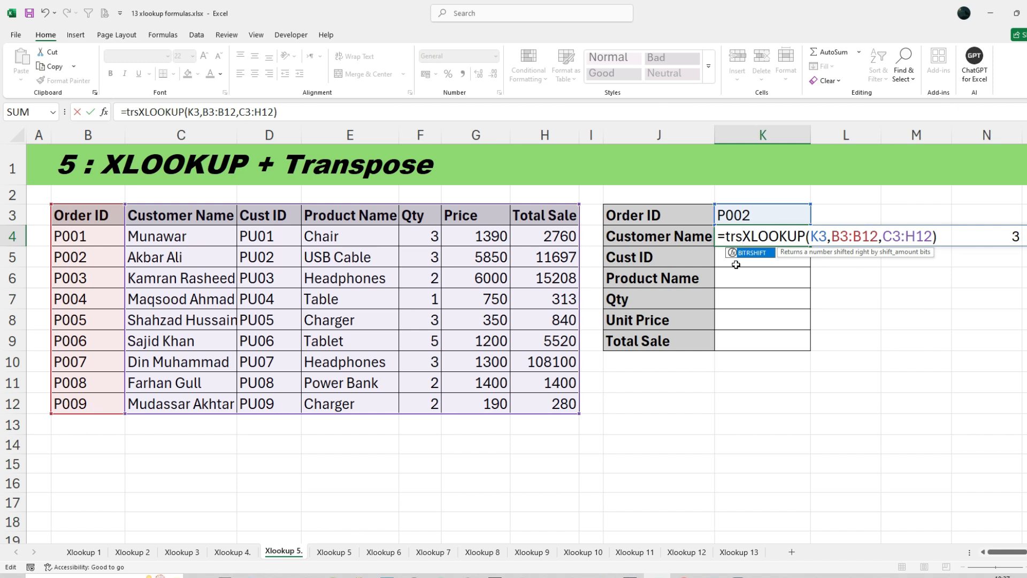
{"action": "key", "text": "BackSpace"}
{"action": "type", "text": "anspose"}
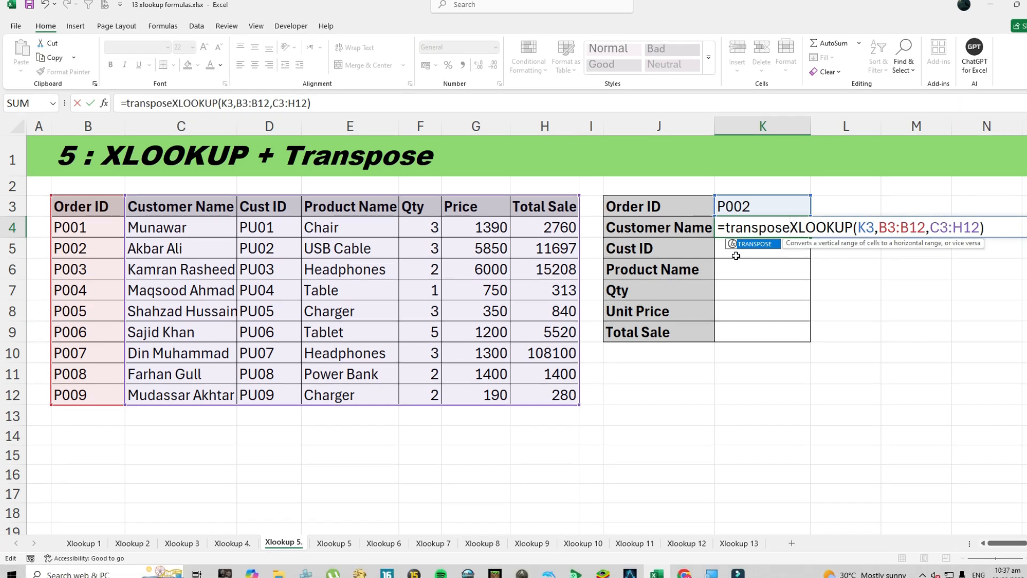
{"action": "type", "text": "("}
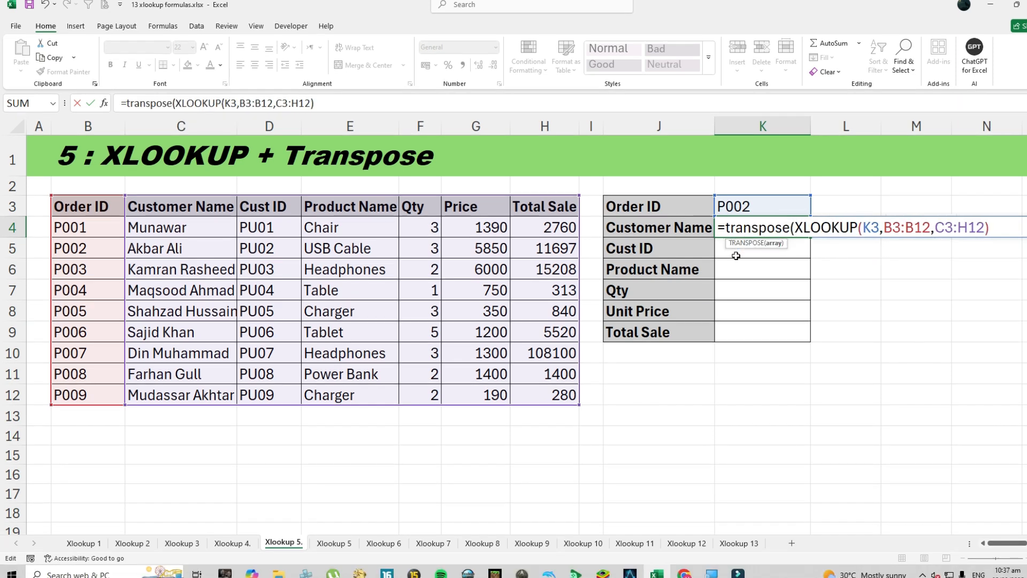
{"action": "left_click", "coordinate": [321, 104]}
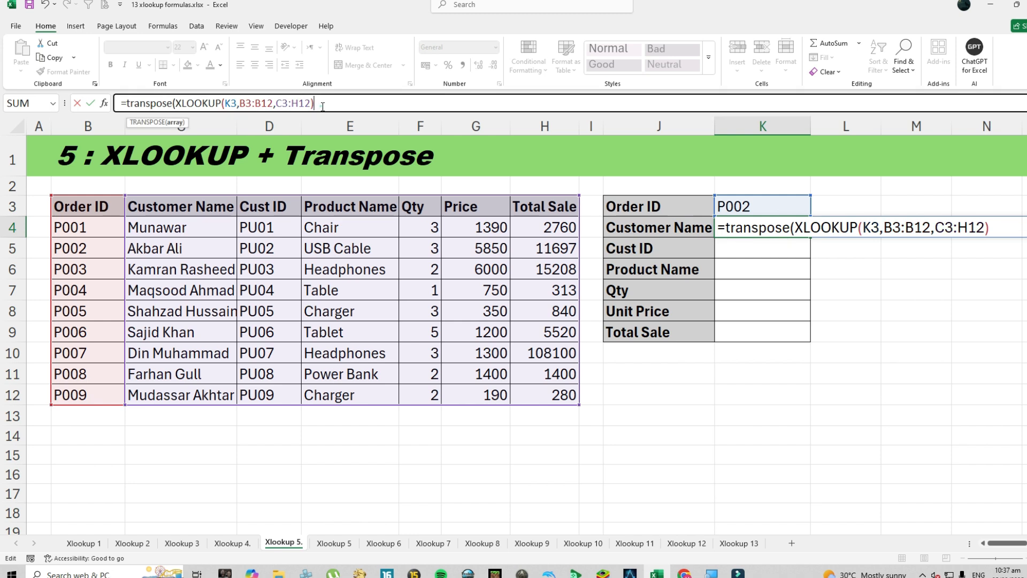
{"action": "type", "text": ")"}
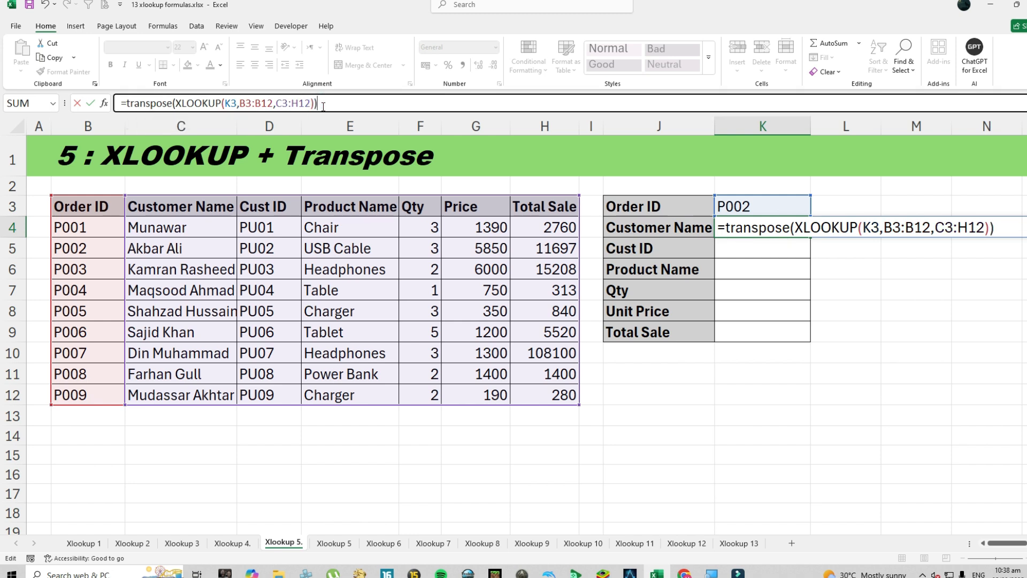
{"action": "key", "text": "Return"}
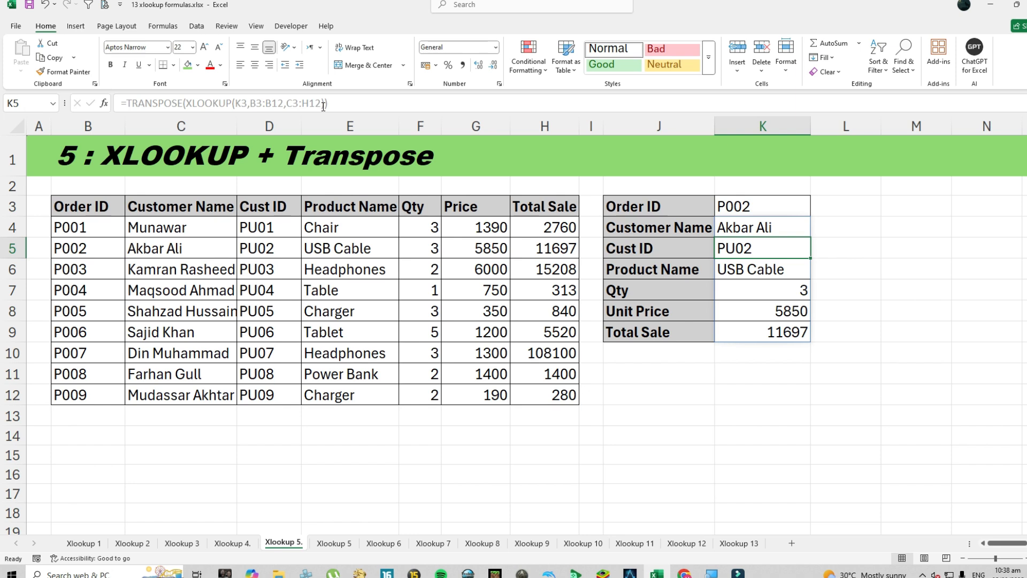